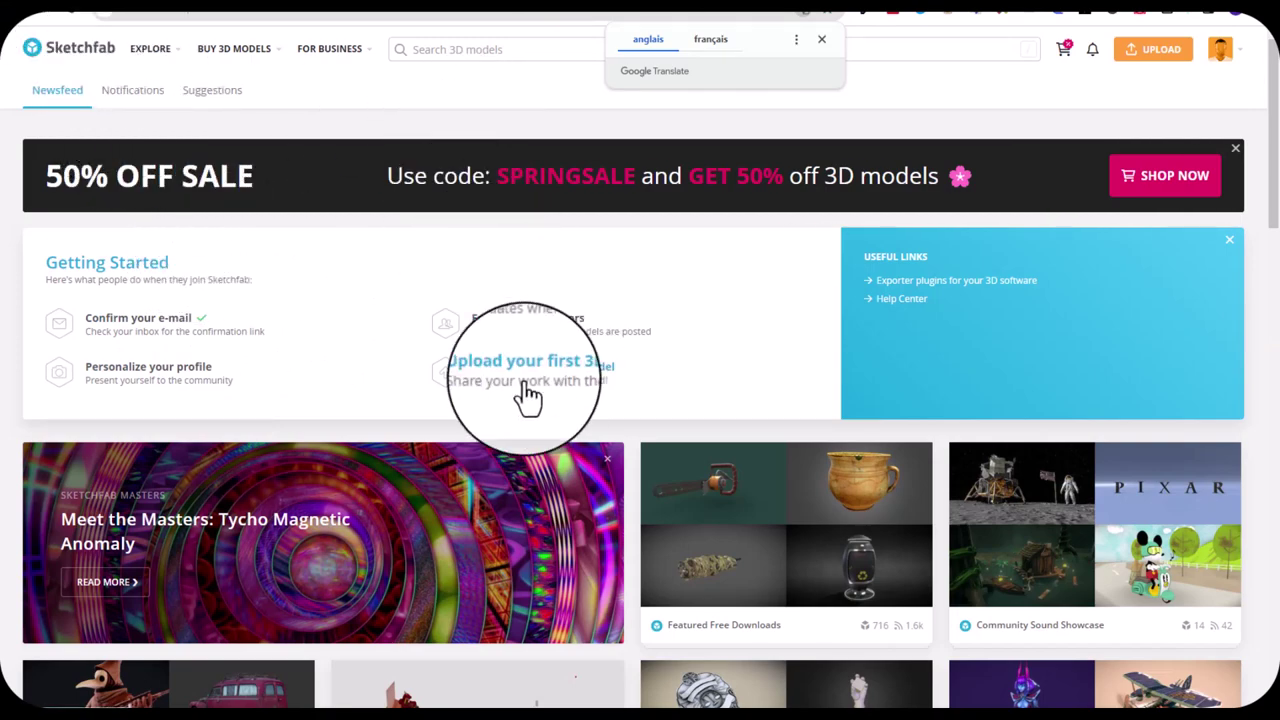
Search Sketchfab for 'dinausaur' 3D models.
{"action": "scroll", "coordinate": [670, 420], "scroll_direction": "down", "scroll_amount": 3}
{"action": "scroll", "coordinate": [684, 459], "scroll_direction": "up", "scroll_amount": 1}
{"action": "scroll", "coordinate": [686, 457], "scroll_direction": "down", "scroll_amount": 2}
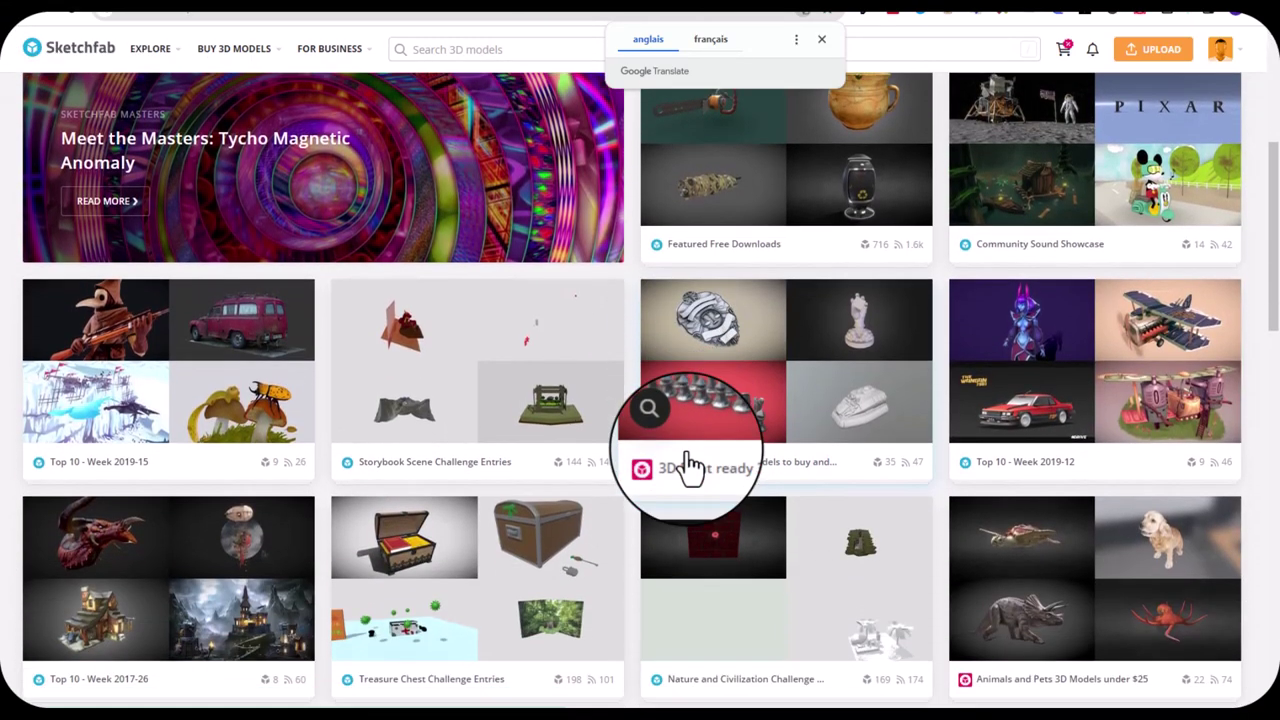
{"action": "scroll", "coordinate": [686, 457], "scroll_direction": "down", "scroll_amount": 3}
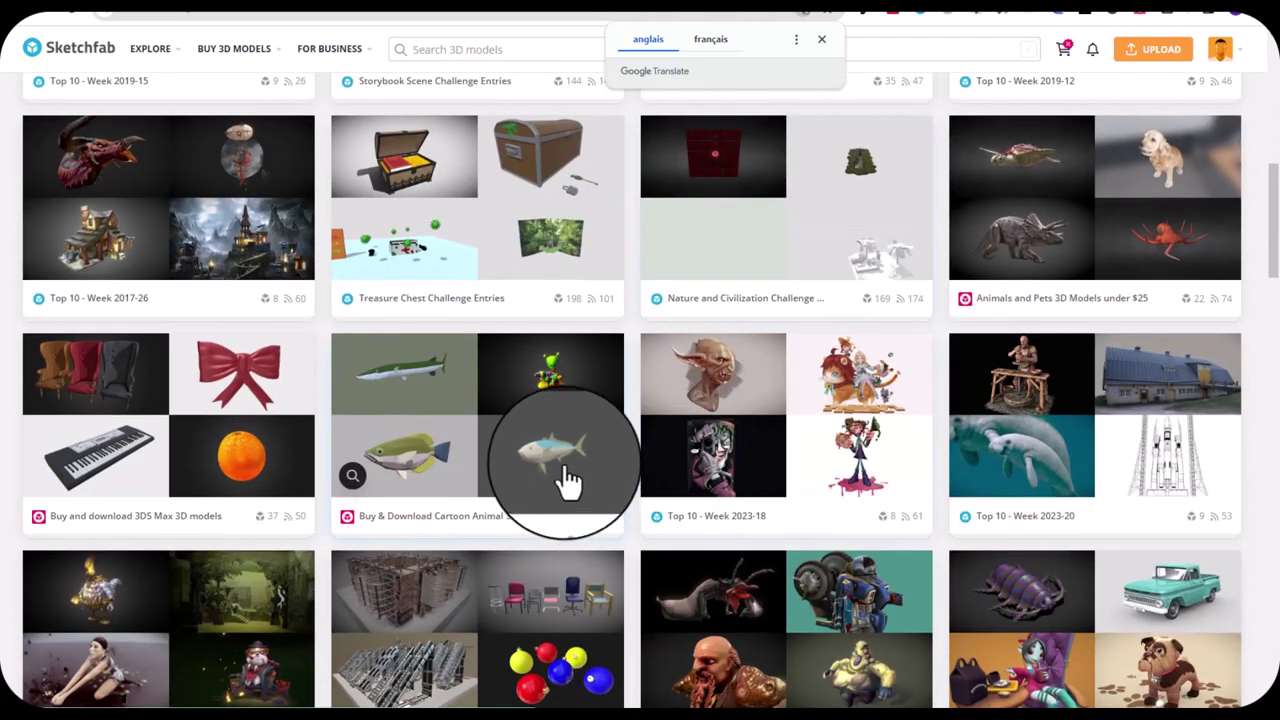
{"action": "scroll", "coordinate": [563, 466], "scroll_direction": "up", "scroll_amount": 4}
{"action": "scroll", "coordinate": [557, 471], "scroll_direction": "up", "scroll_amount": 4}
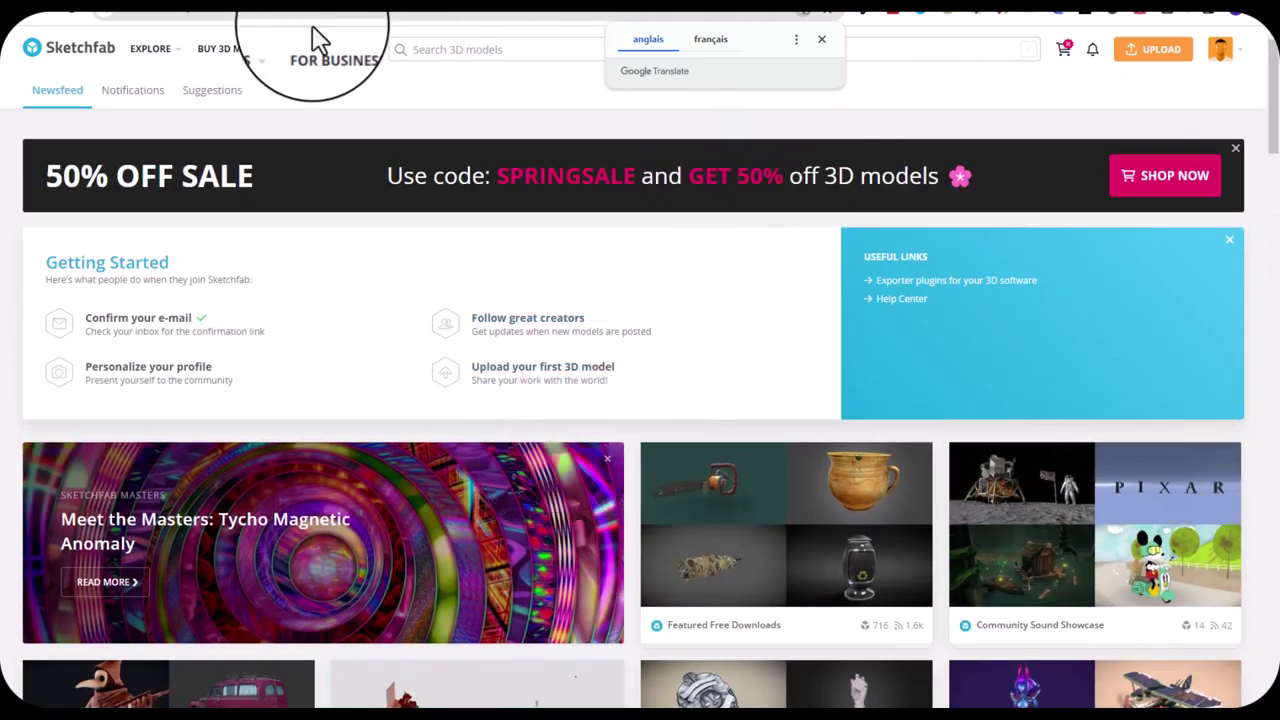
{"action": "left_click", "coordinate": [438, 50]}
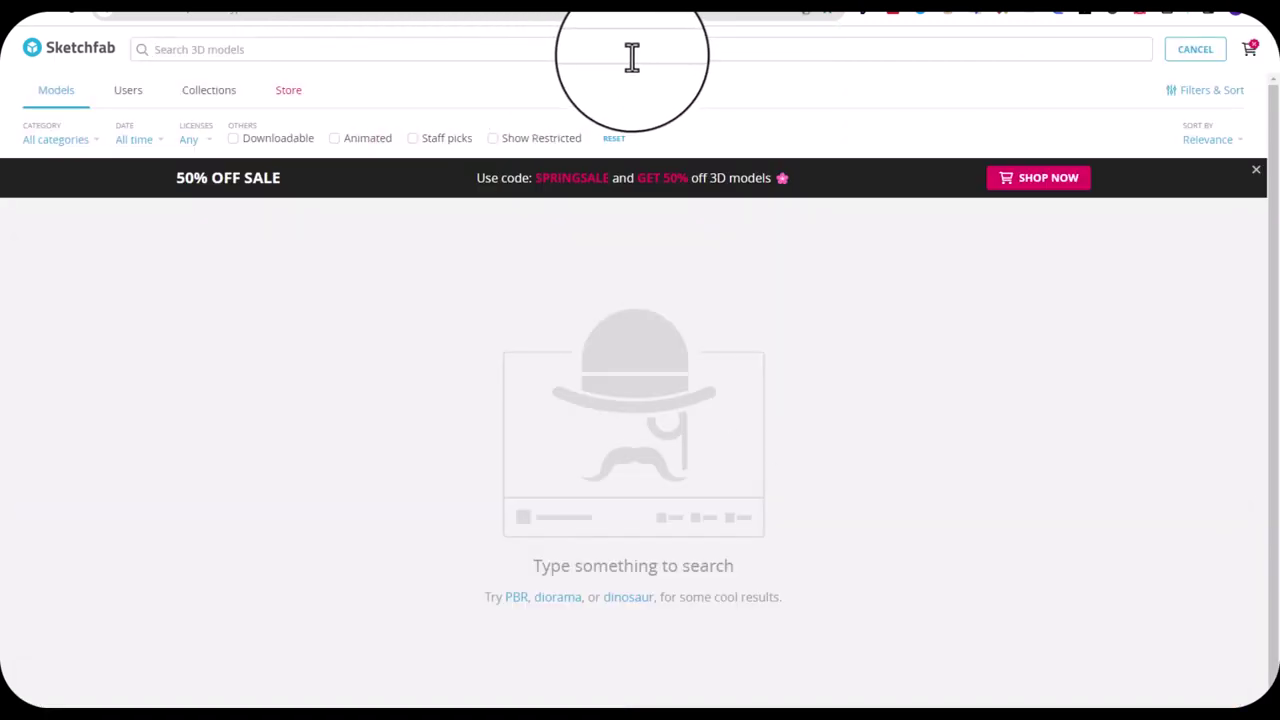
{"action": "type", "text": "dinausaur"}
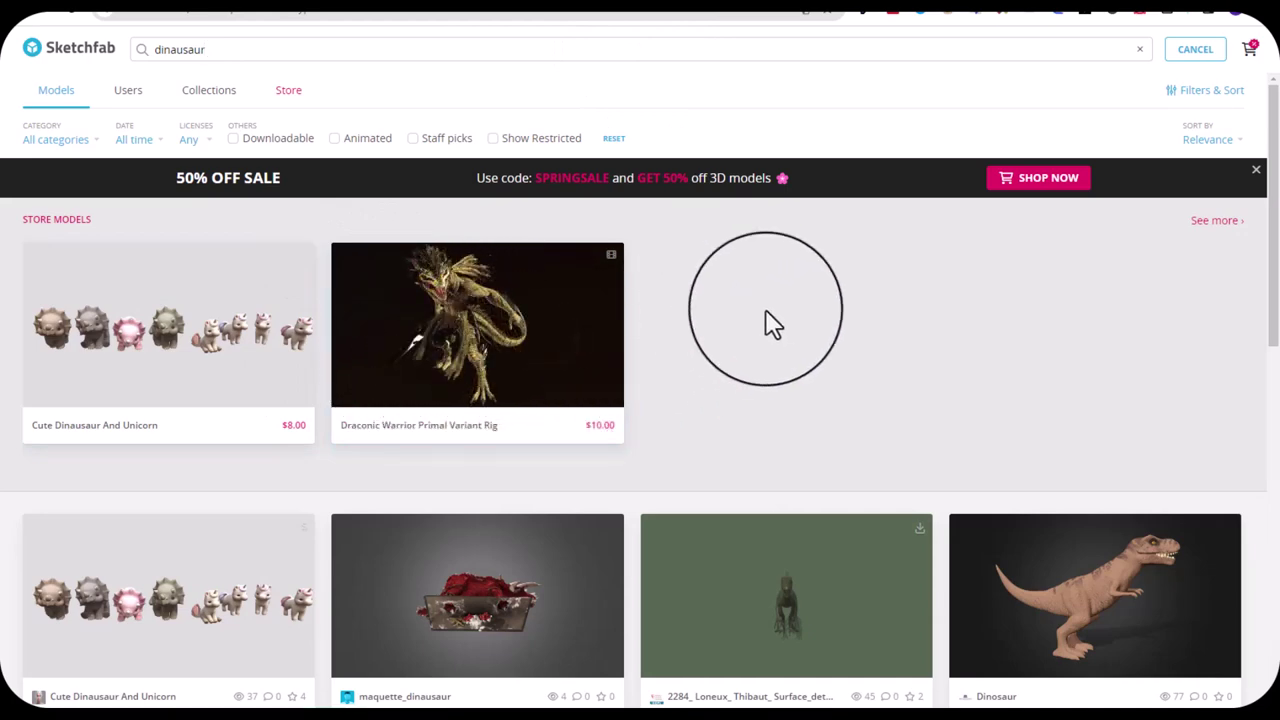
Browse the dinausaur results limited to the five downloadable models.
{"action": "scroll", "coordinate": [790, 345], "scroll_direction": "down", "scroll_amount": 2}
{"action": "scroll", "coordinate": [600, 370], "scroll_direction": "down", "scroll_amount": 2}
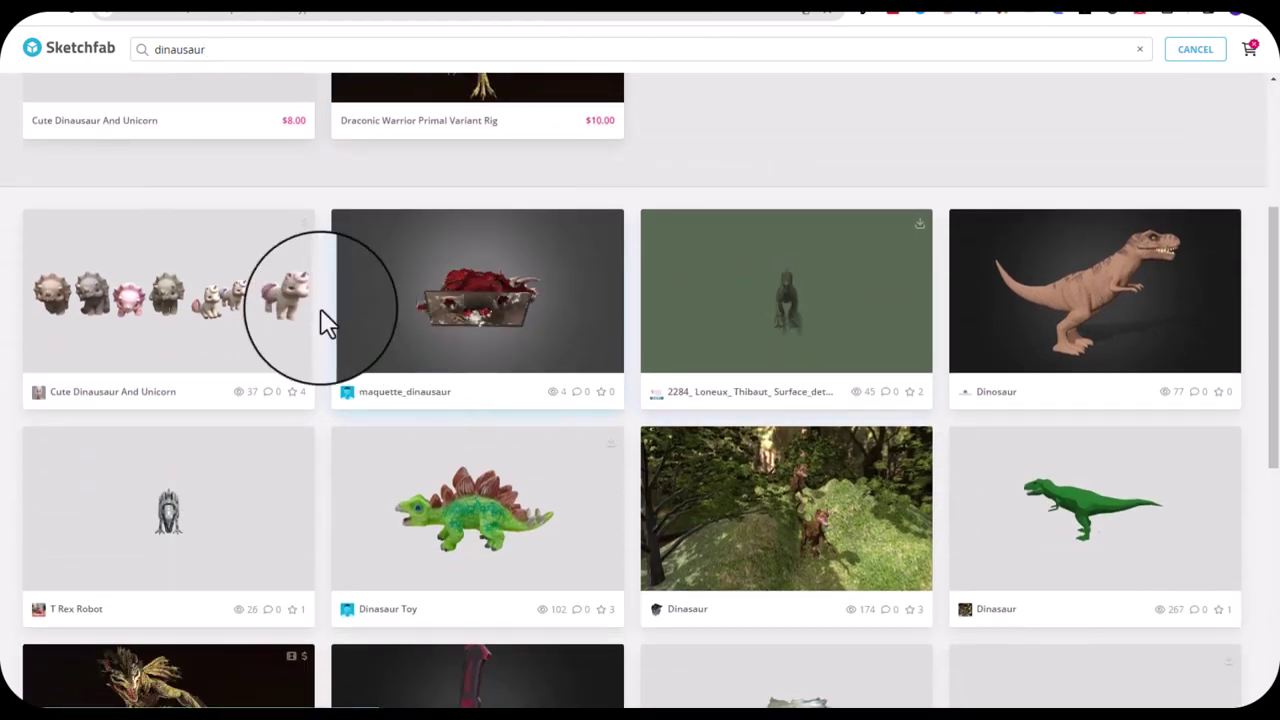
{"action": "scroll", "coordinate": [315, 320], "scroll_direction": "up", "scroll_amount": 2}
{"action": "scroll", "coordinate": [315, 320], "scroll_direction": "up", "scroll_amount": 2}
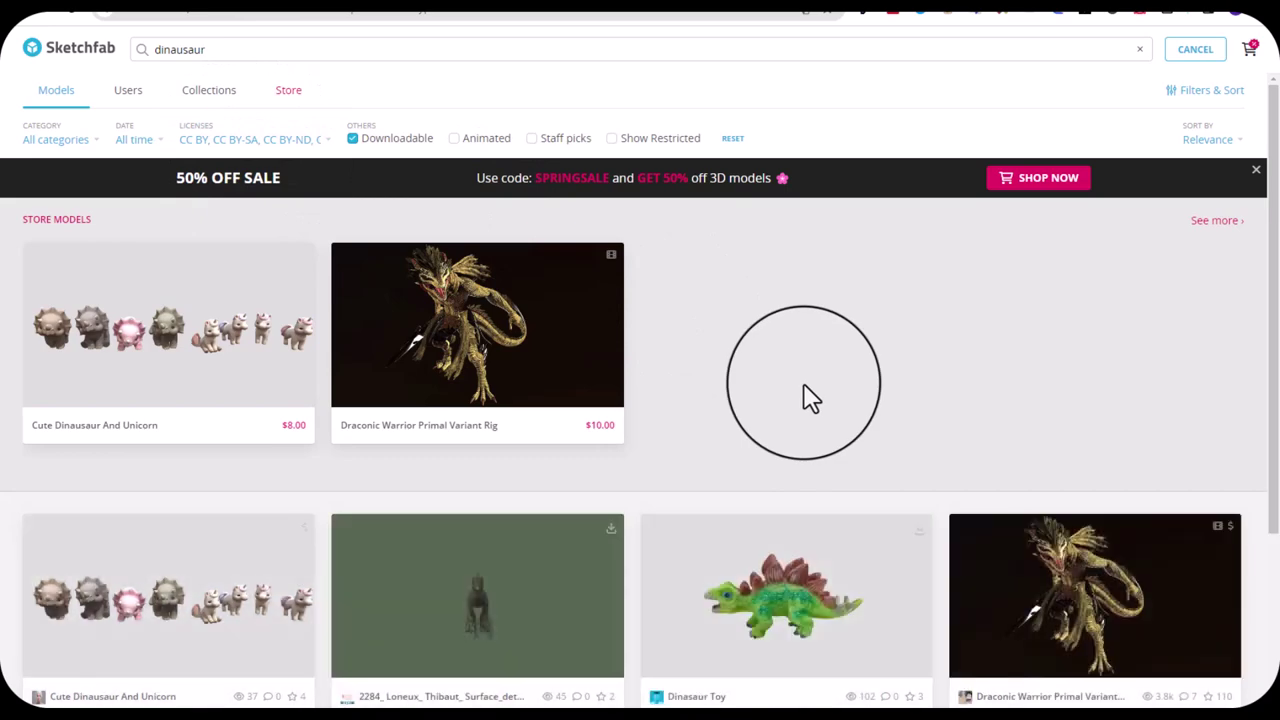
{"action": "scroll", "coordinate": [706, 311], "scroll_direction": "down", "scroll_amount": 1}
{"action": "scroll", "coordinate": [706, 312], "scroll_direction": "down", "scroll_amount": 2}
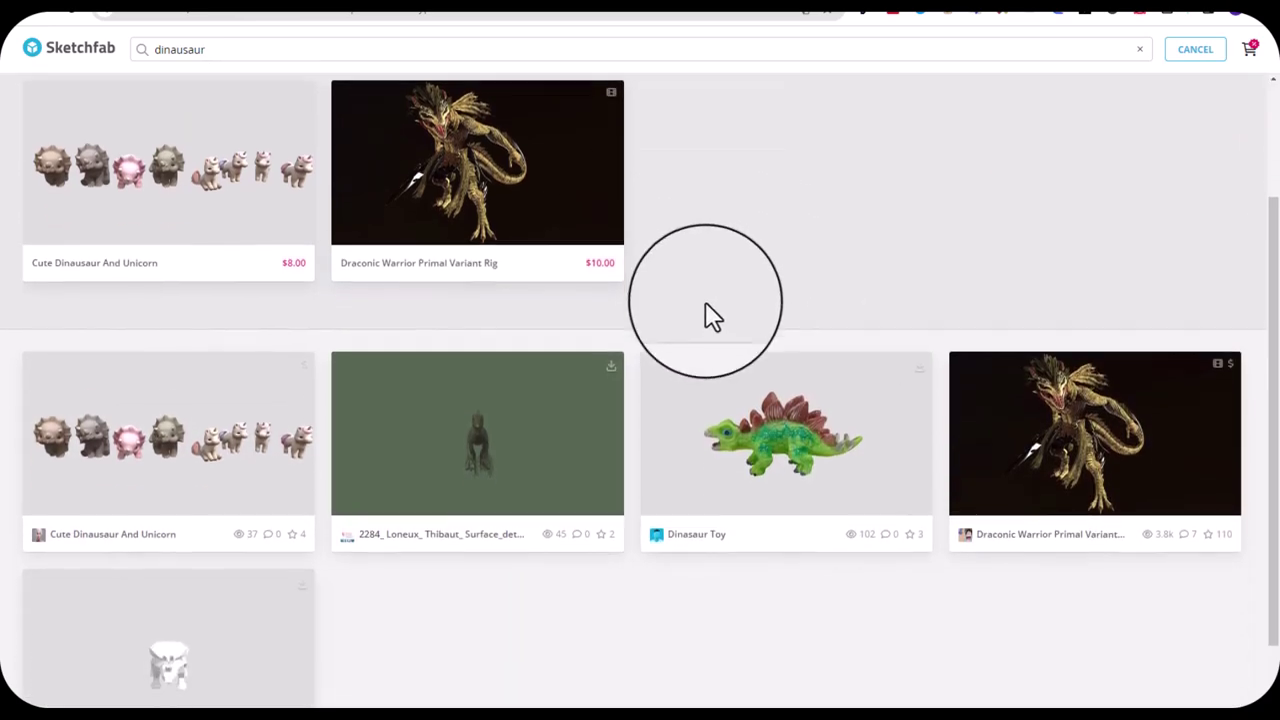
{"action": "scroll", "coordinate": [705, 301], "scroll_direction": "down", "scroll_amount": 1}
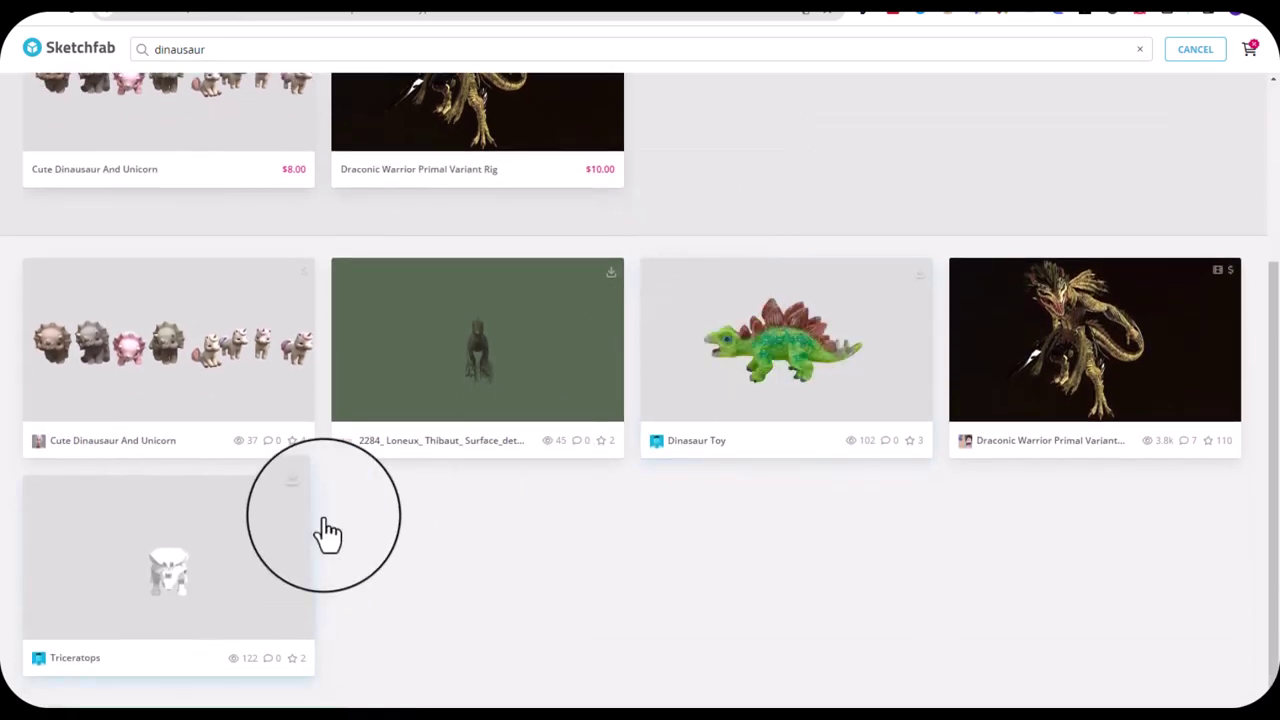
Glance at Cute Dinausaur And Unicorn, then open Dinasaur Toy and orbit it to a front-right view.
{"action": "left_click", "coordinate": [233, 369]}
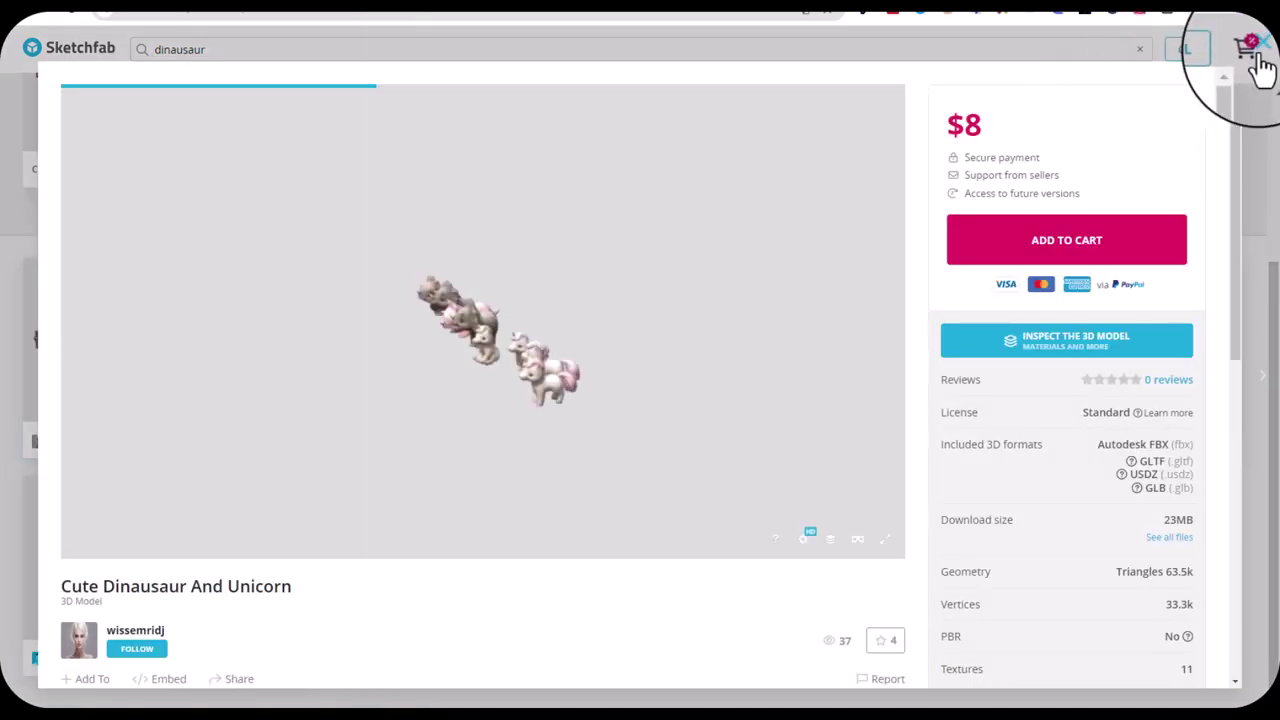
{"action": "left_click", "coordinate": [1252, 50]}
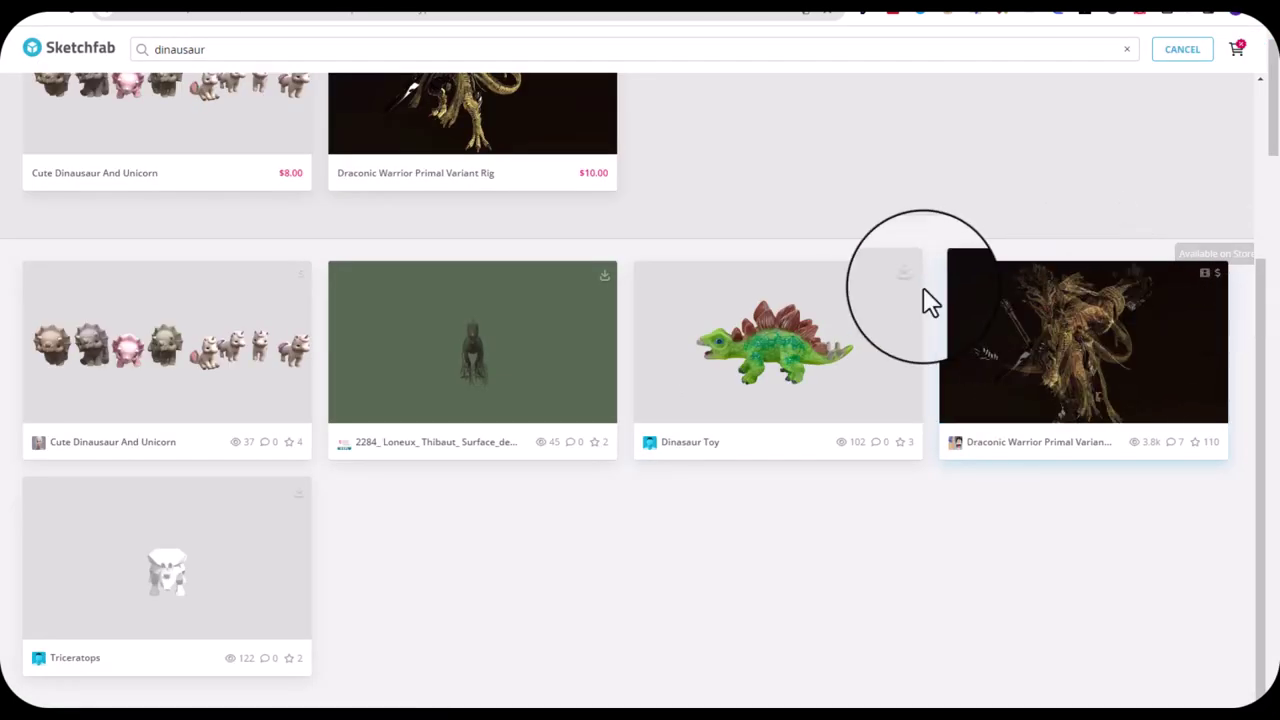
{"action": "left_click", "coordinate": [818, 311]}
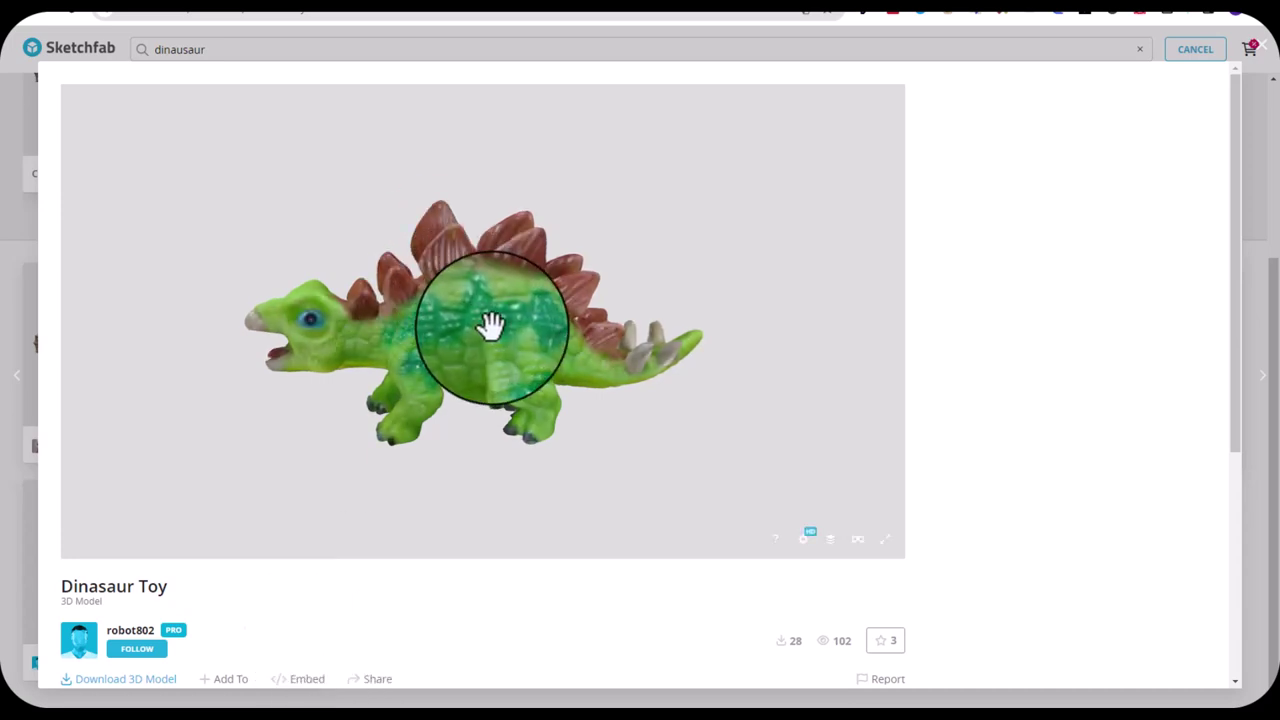
{"action": "mouse_move", "coordinate": [506, 330]}
{"action": "left_mouse_down"}
{"action": "mouse_move", "coordinate": [640, 302]}
{"action": "mouse_move", "coordinate": [674, 320]}
{"action": "mouse_move", "coordinate": [657, 403]}
{"action": "mouse_move", "coordinate": [484, 412]}
{"action": "mouse_move", "coordinate": [329, 354]}
{"action": "mouse_move", "coordinate": [540, 374]}
{"action": "mouse_move", "coordinate": [563, 331]}
{"action": "mouse_move", "coordinate": [620, 323]}
{"action": "left_mouse_up"}
{"action": "scroll", "coordinate": [651, 328], "scroll_direction": "down", "scroll_amount": 2}
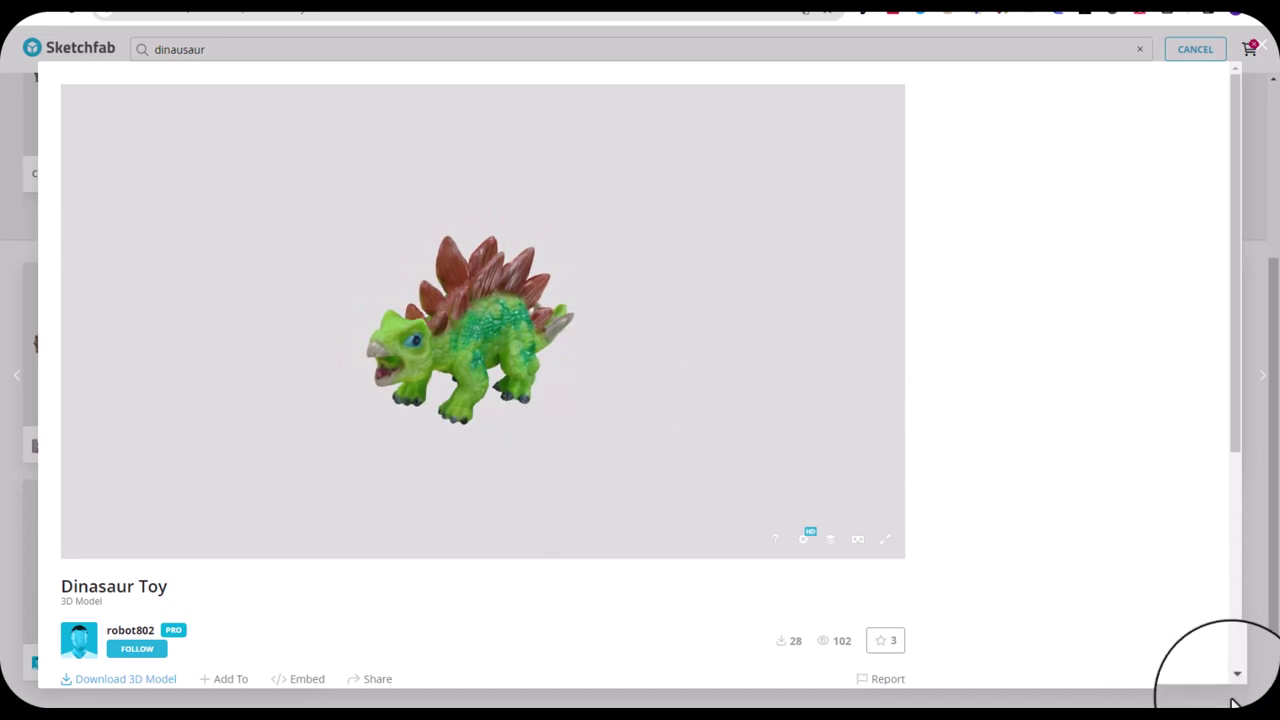
{"action": "scroll", "coordinate": [606, 480], "scroll_direction": "up", "scroll_amount": 3}
{"action": "scroll", "coordinate": [614, 471], "scroll_direction": "up", "scroll_amount": 2}
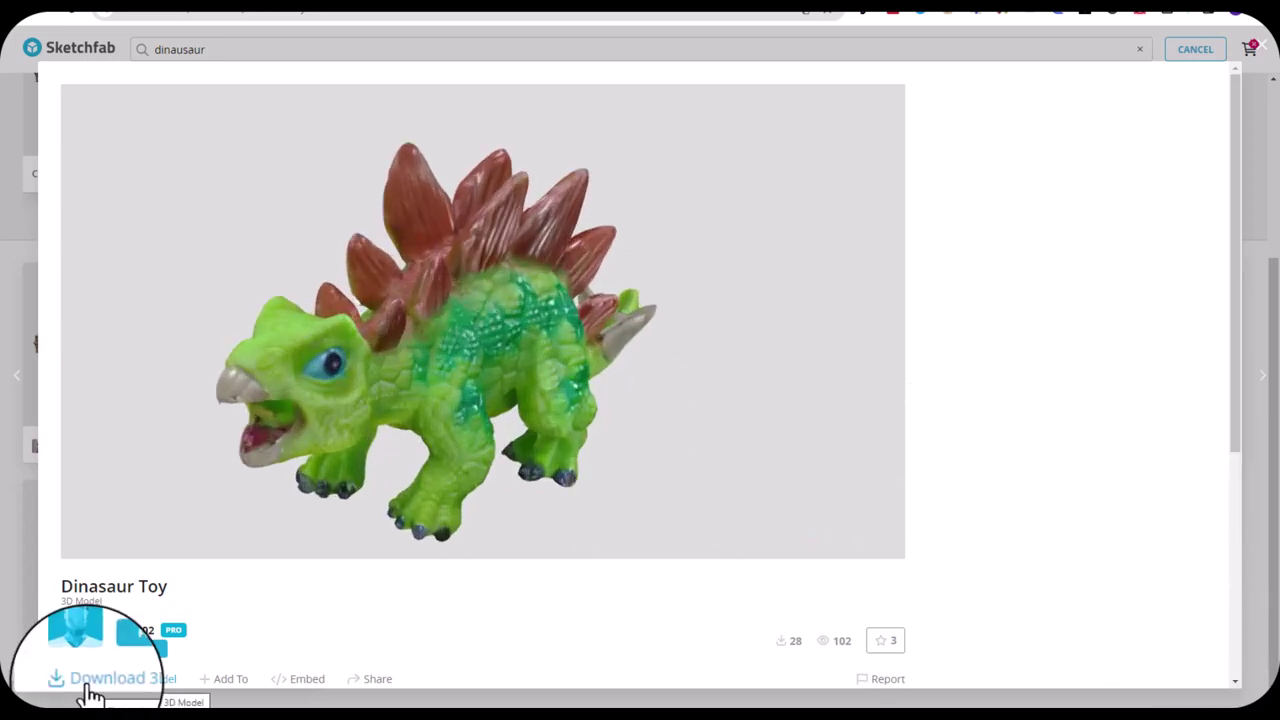
Download Dinasaur Toy as the 77 MB 4k-texture GLB and close its preview.
{"action": "left_click", "coordinate": [88, 690]}
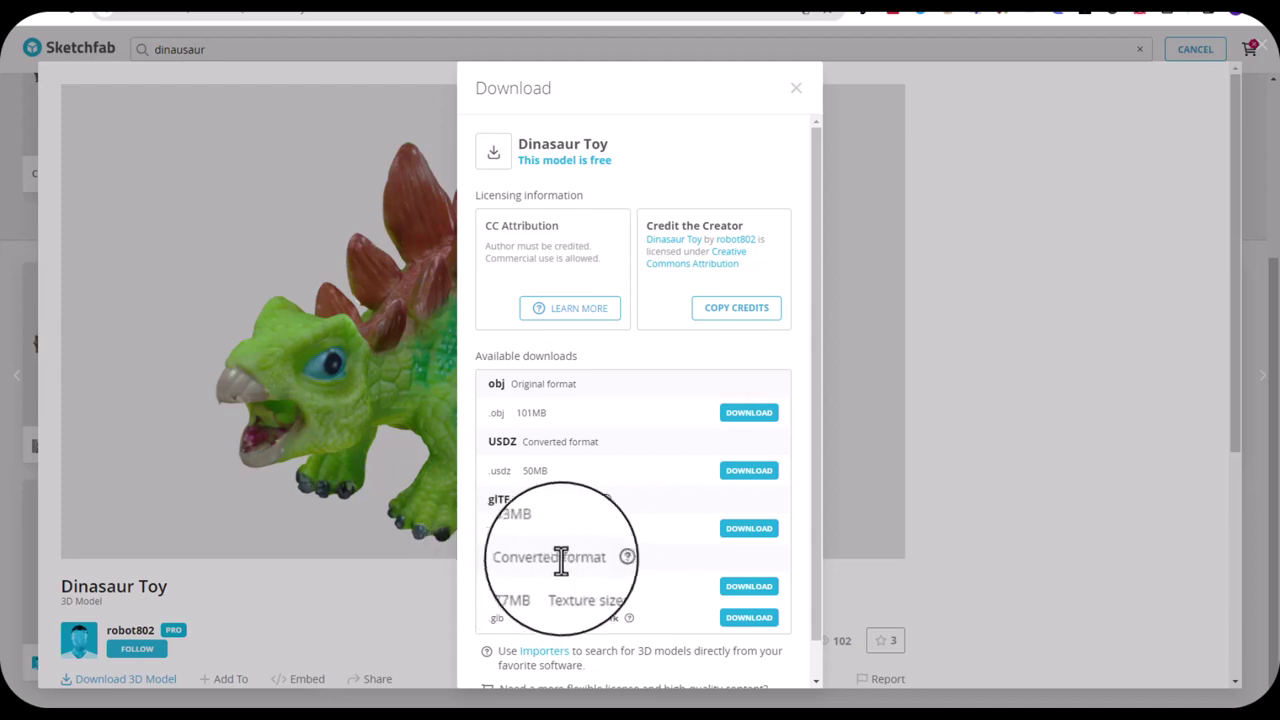
{"action": "left_click", "coordinate": [733, 590]}
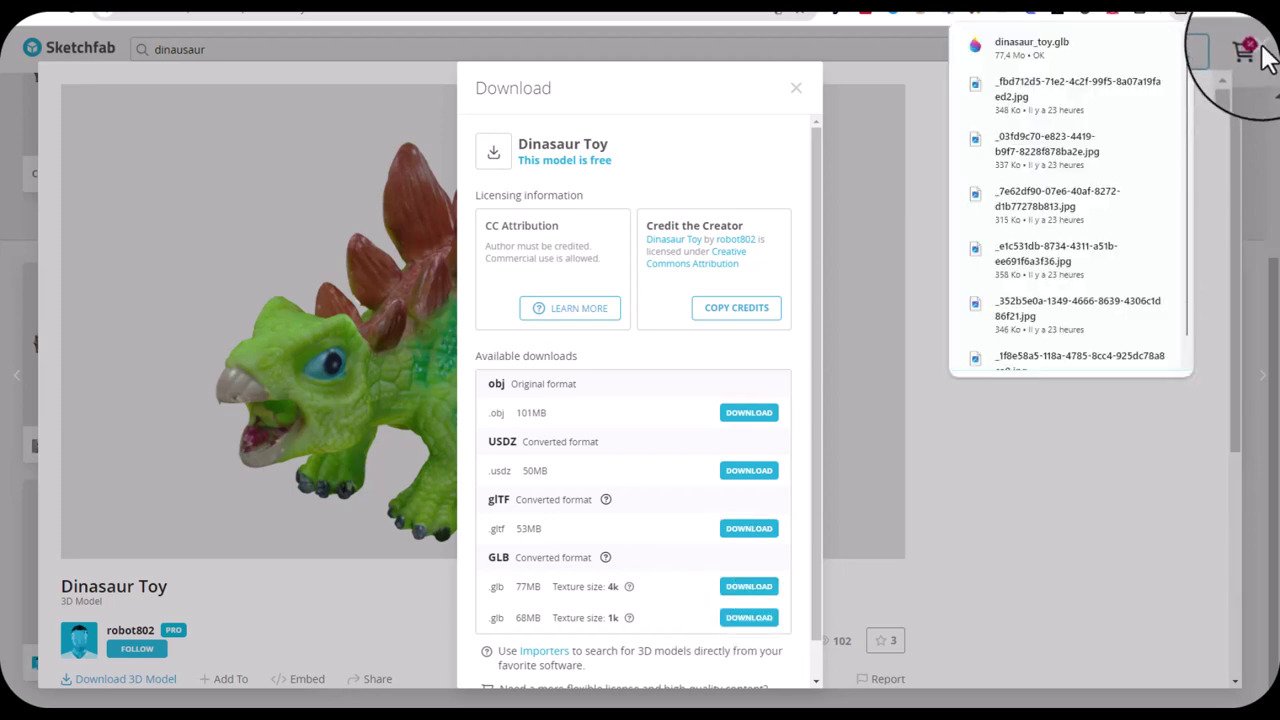
{"action": "left_click", "coordinate": [1262, 50]}
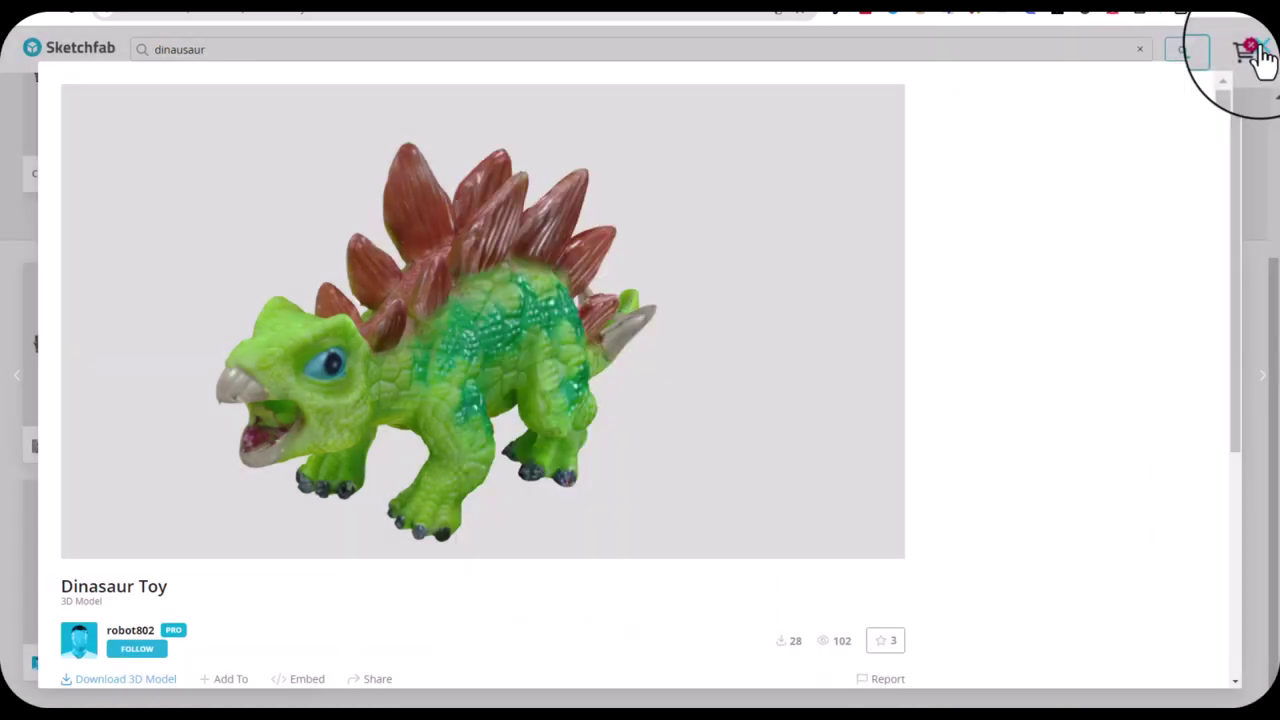
{"action": "left_click", "coordinate": [1264, 52]}
In Google Translate, set Français as the source language.
{"action": "left_click", "coordinate": [290, 12]}
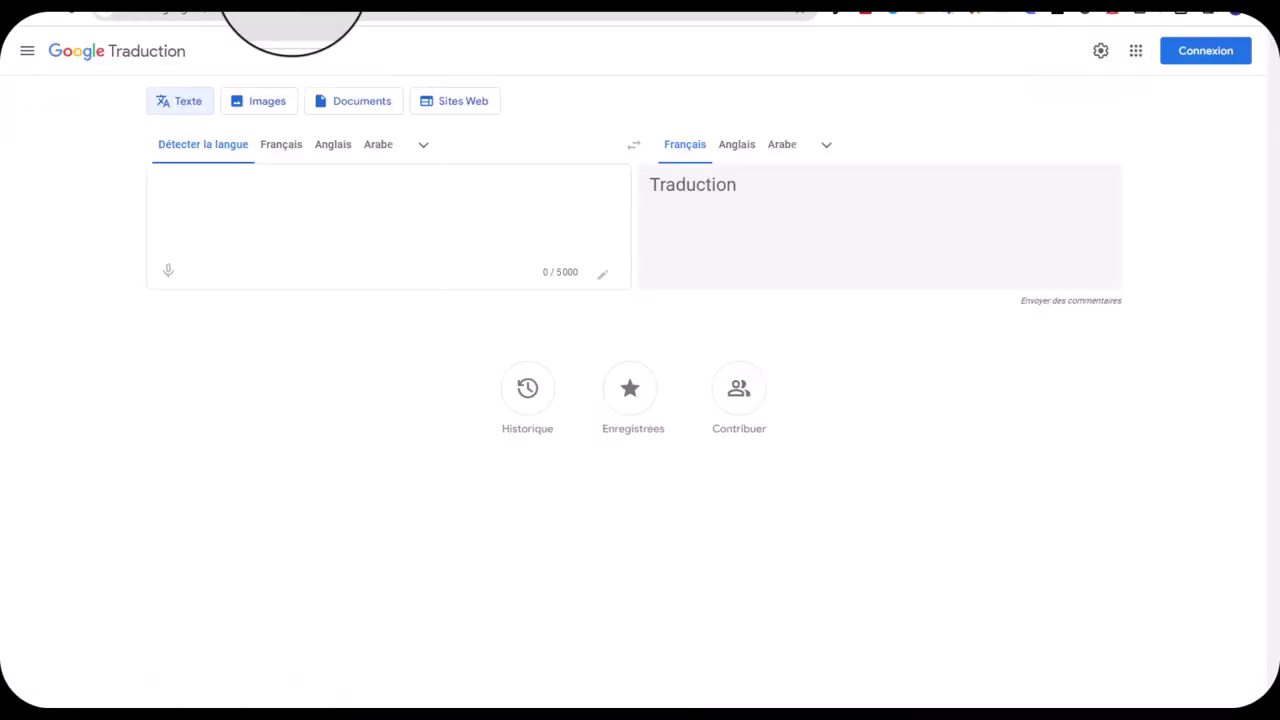
{"action": "left_click", "coordinate": [290, 12]}
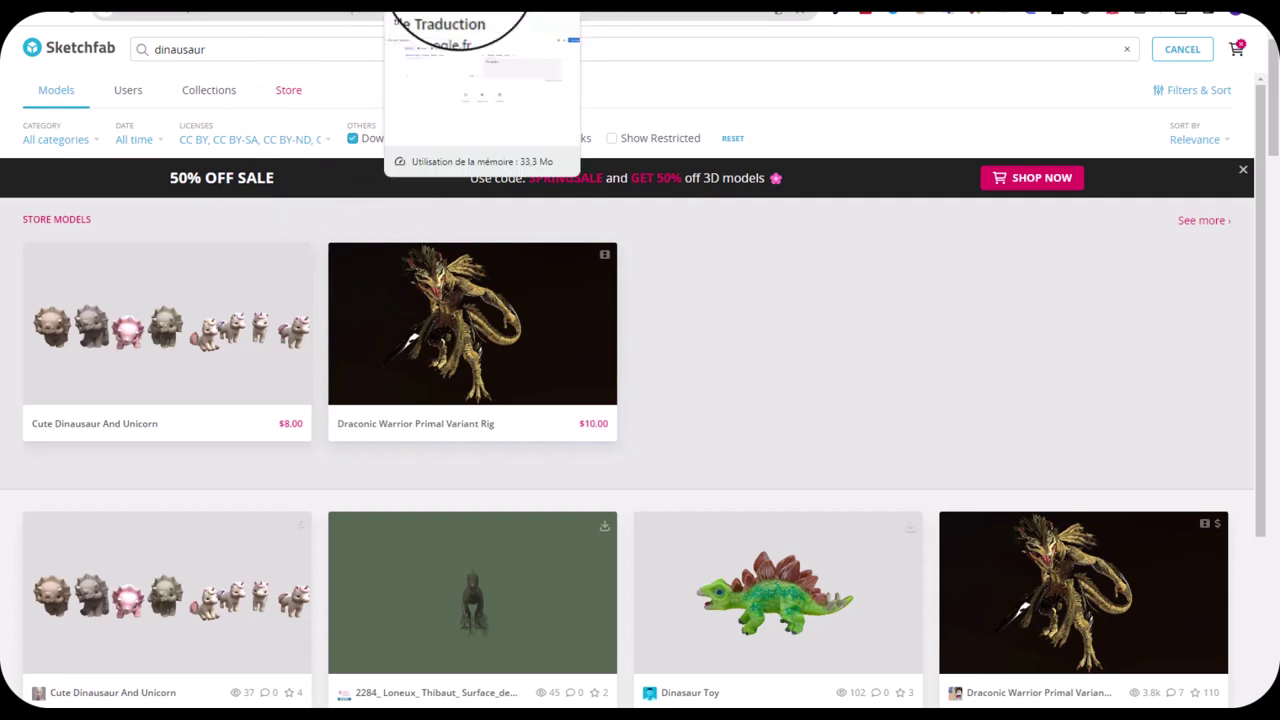
{"action": "left_click", "coordinate": [458, 10]}
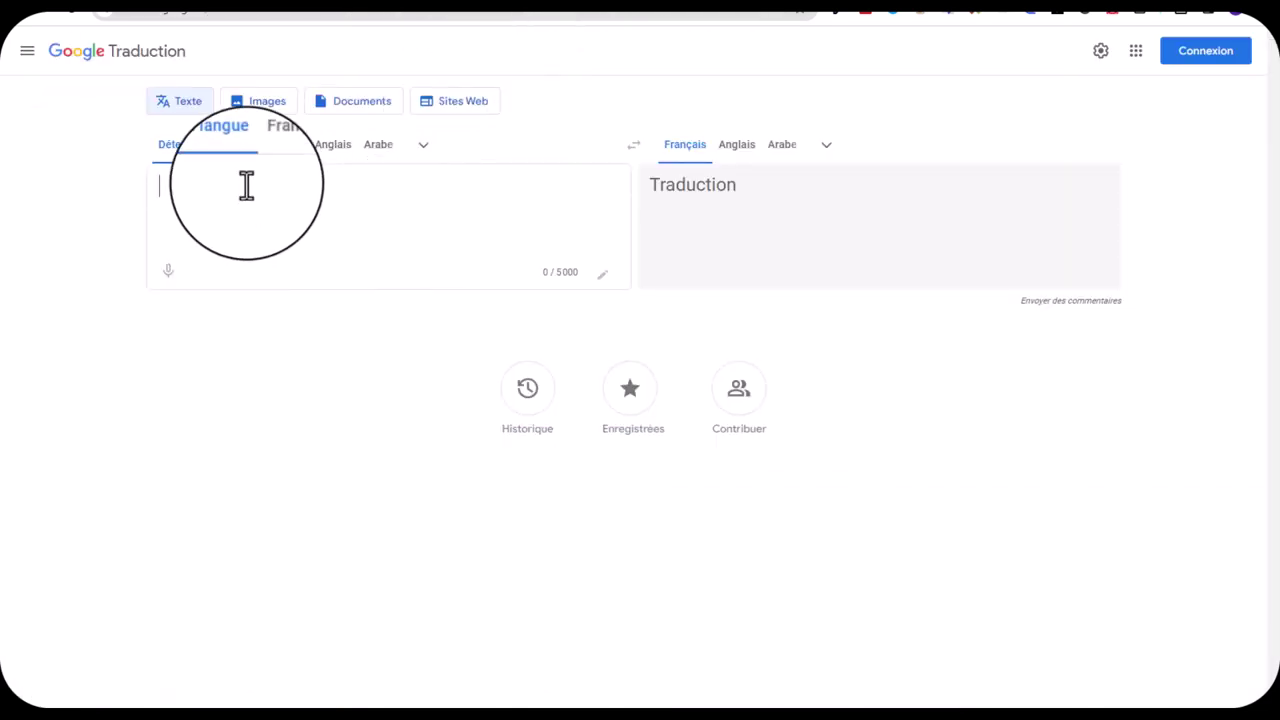
{"action": "left_click", "coordinate": [285, 152]}
{"action": "type", "text": "robot"}
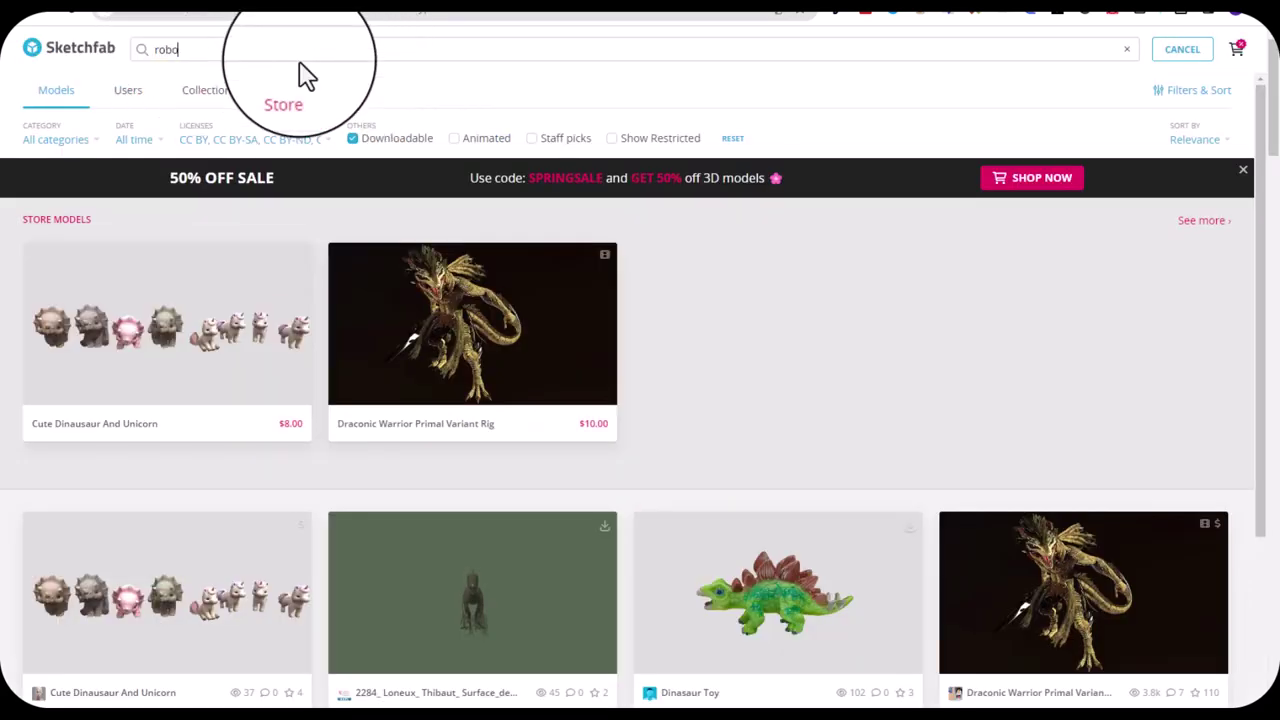
Search for robot models and open Combat Steampunk Robot and Robot Shark in new tabs.
{"action": "key", "text": "Return"}
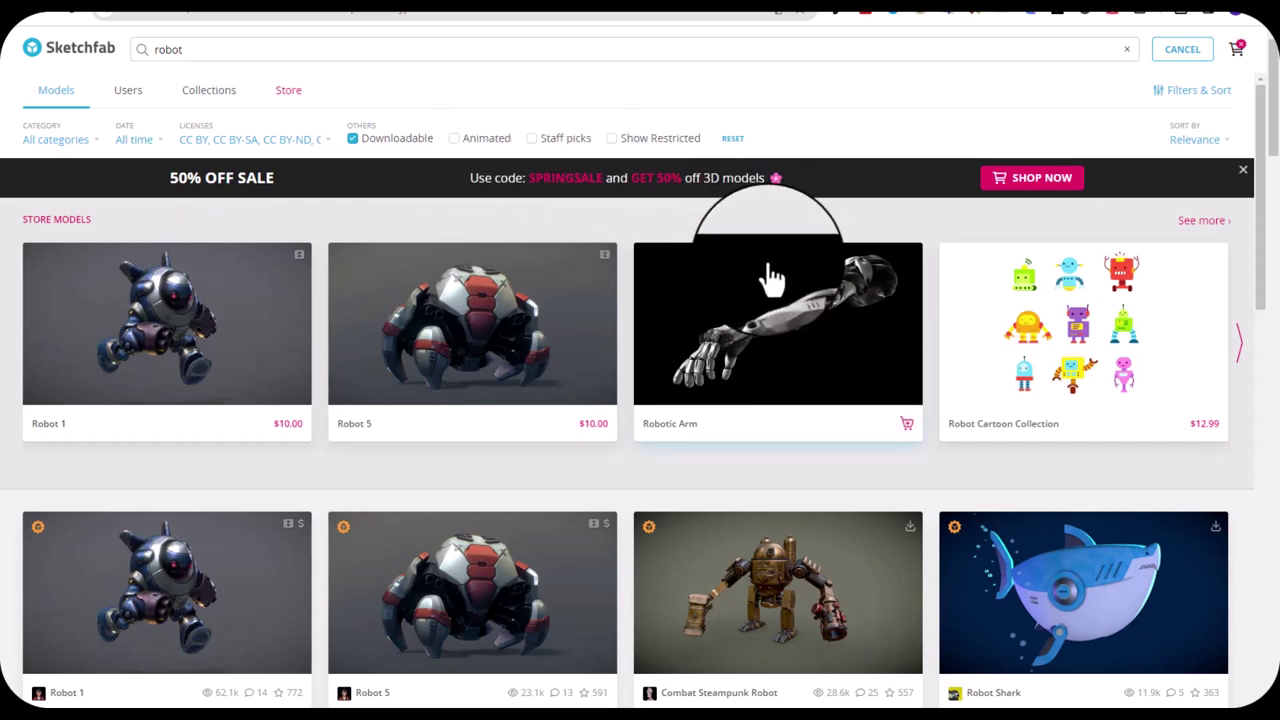
{"action": "scroll", "coordinate": [771, 280], "scroll_direction": "down", "scroll_amount": 3}
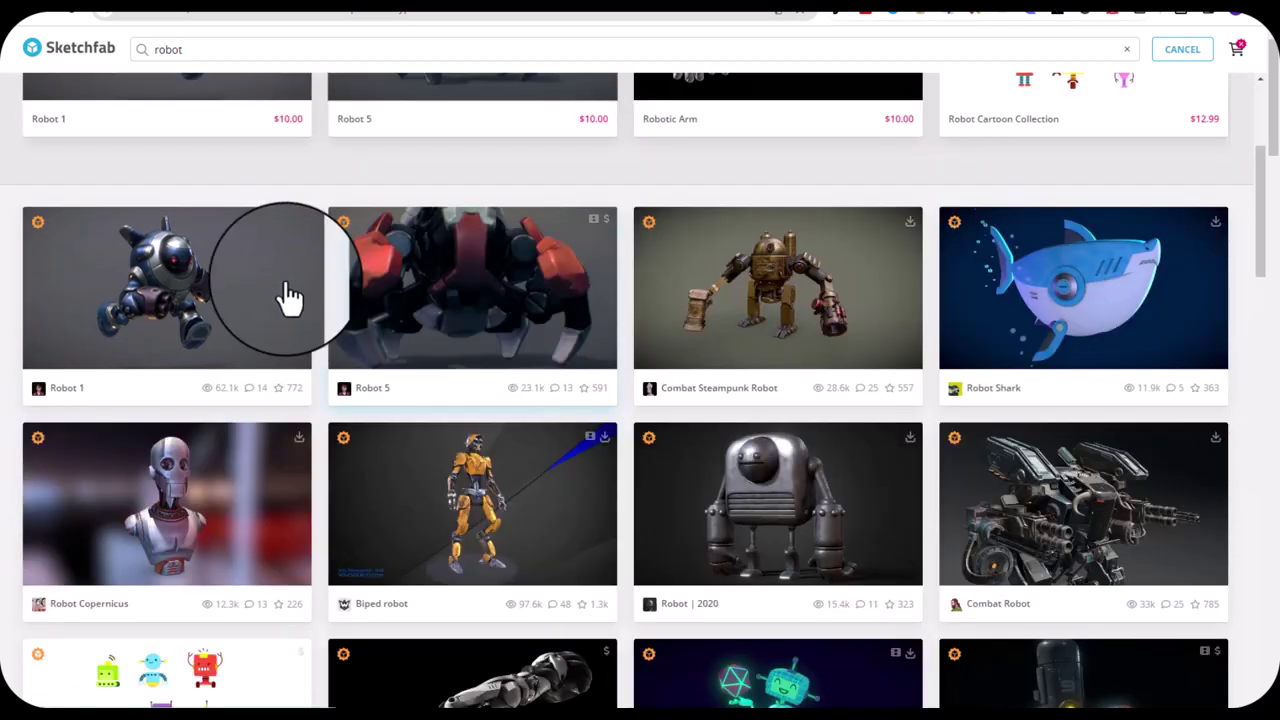
{"action": "right_click", "coordinate": [754, 275]}
{"action": "left_click", "coordinate": [828, 272]}
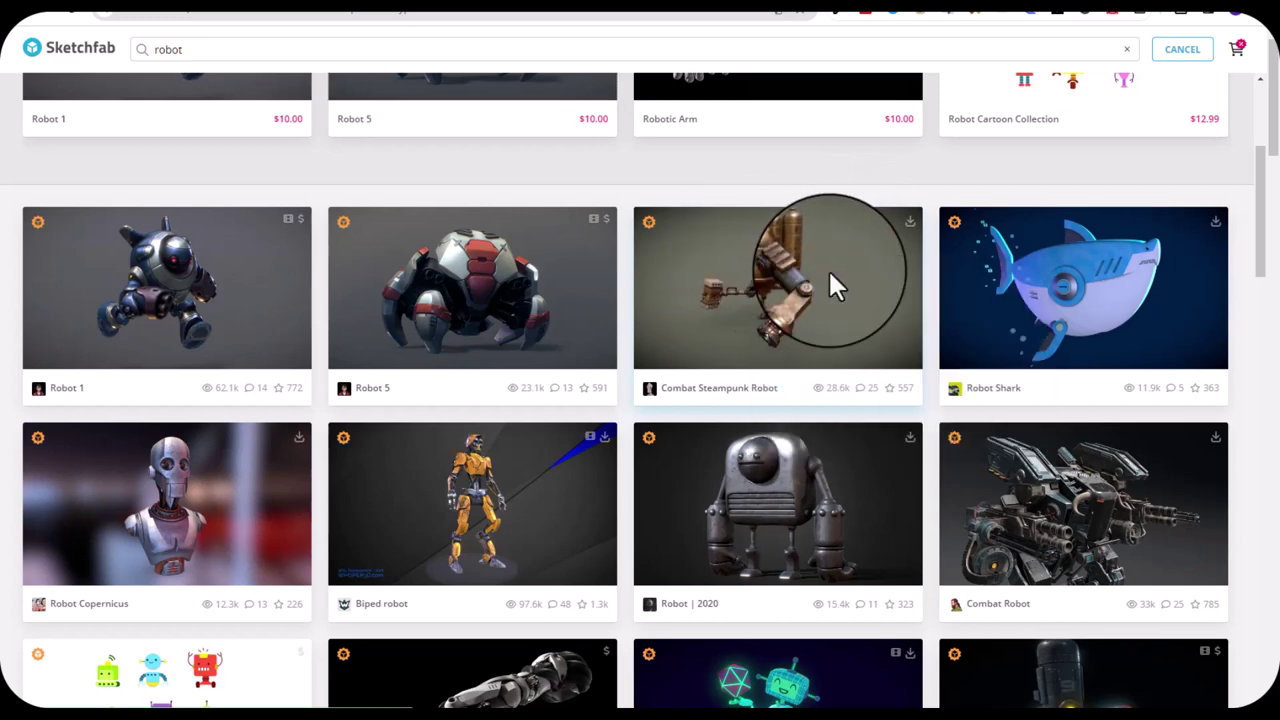
{"action": "right_click", "coordinate": [1052, 268]}
{"action": "left_click", "coordinate": [918, 268]}
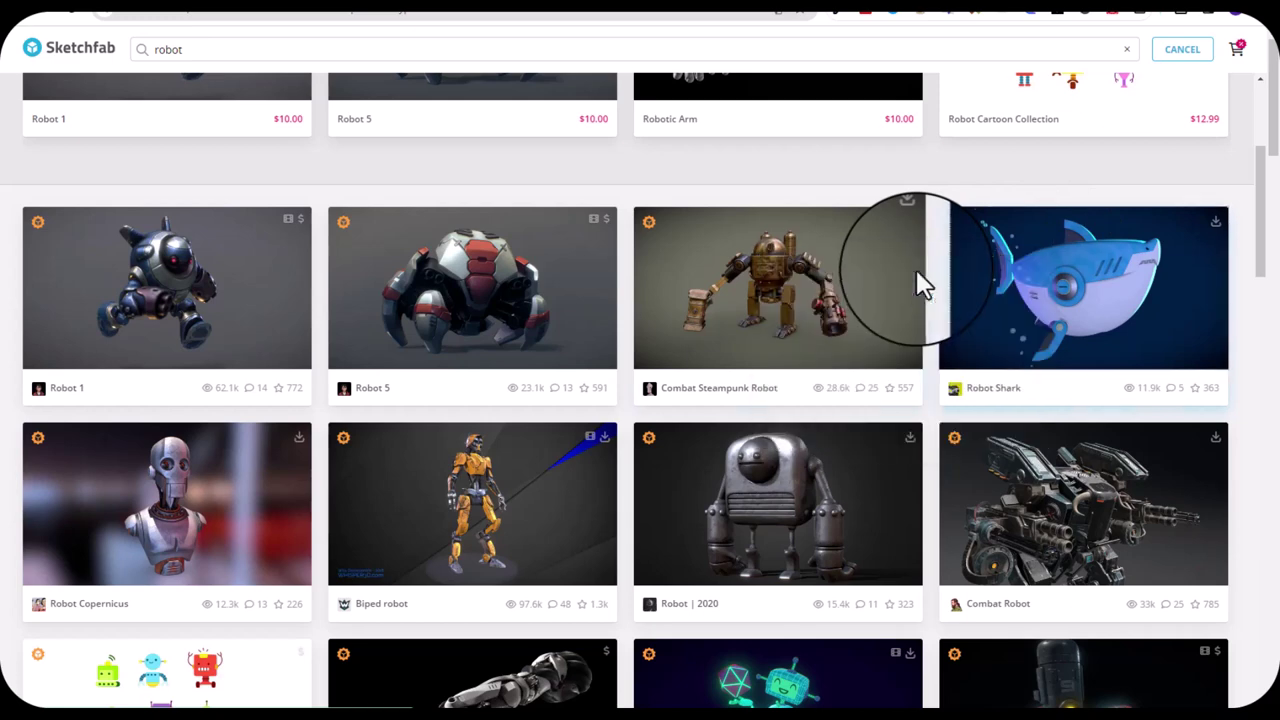
{"action": "left_click", "coordinate": [620, 12]}
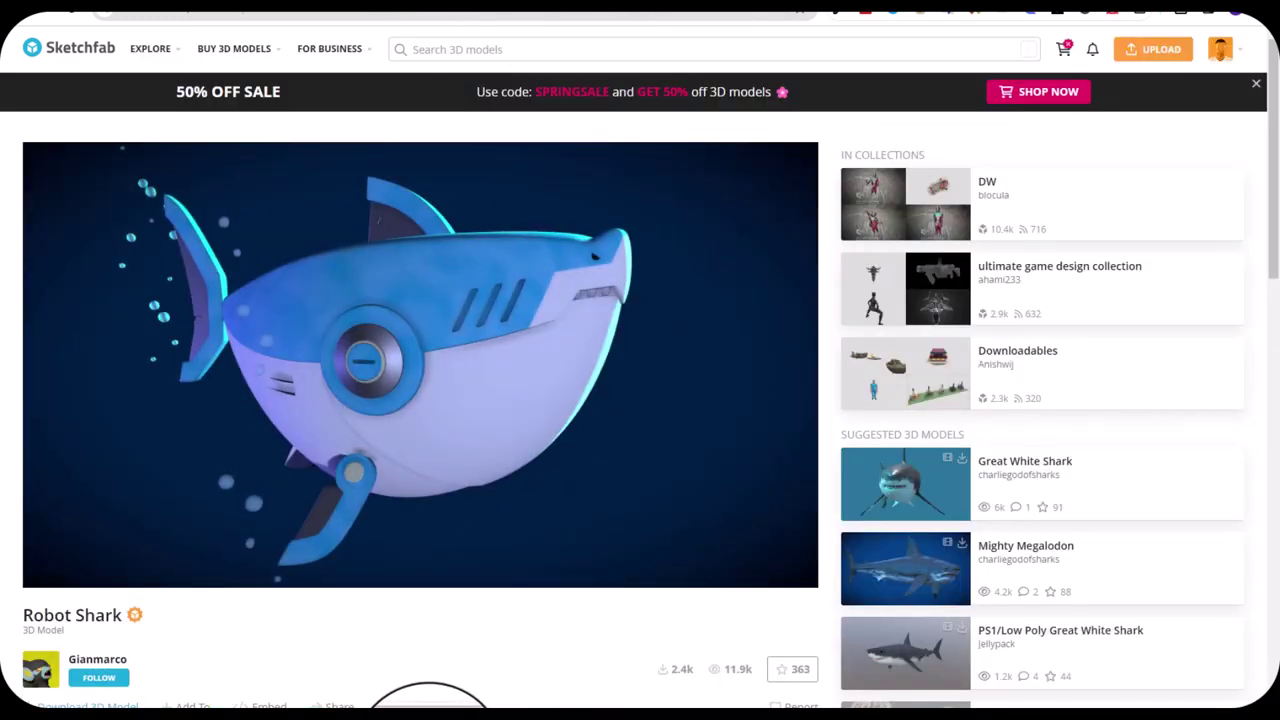
Orbit the Robot Shark model to inspect it from side, end-on and top angles.
{"action": "mouse_move", "coordinate": [423, 363]}
{"action": "left_mouse_down"}
{"action": "mouse_move", "coordinate": [531, 345]}
{"action": "mouse_move", "coordinate": [570, 315]}
{"action": "left_mouse_up"}
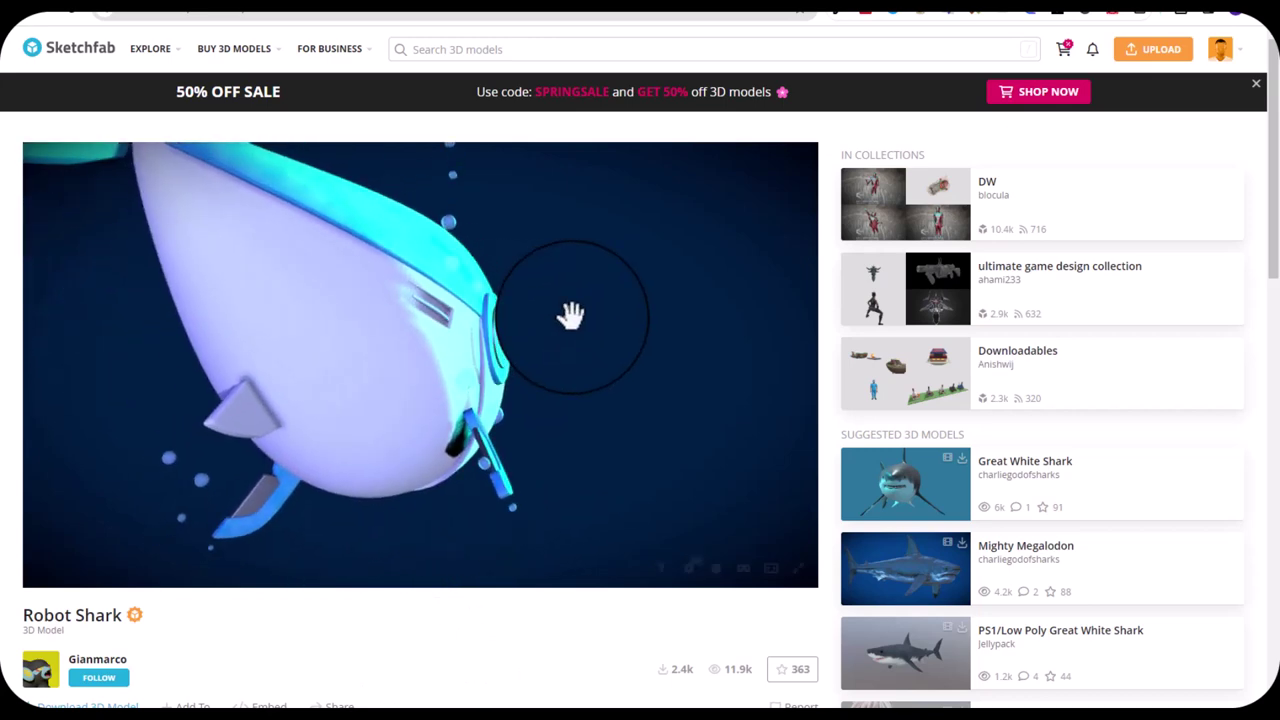
{"action": "mouse_move", "coordinate": [570, 315]}
{"action": "left_mouse_down"}
{"action": "mouse_move", "coordinate": [363, 317]}
{"action": "mouse_move", "coordinate": [374, 357]}
{"action": "mouse_move", "coordinate": [411, 400]}
{"action": "mouse_move", "coordinate": [448, 413]}
{"action": "mouse_move", "coordinate": [531, 391]}
{"action": "mouse_move", "coordinate": [554, 354]}
{"action": "mouse_move", "coordinate": [584, 381]}
{"action": "mouse_move", "coordinate": [589, 414]}
{"action": "mouse_move", "coordinate": [606, 383]}
{"action": "mouse_move", "coordinate": [638, 392]}
{"action": "left_mouse_up"}
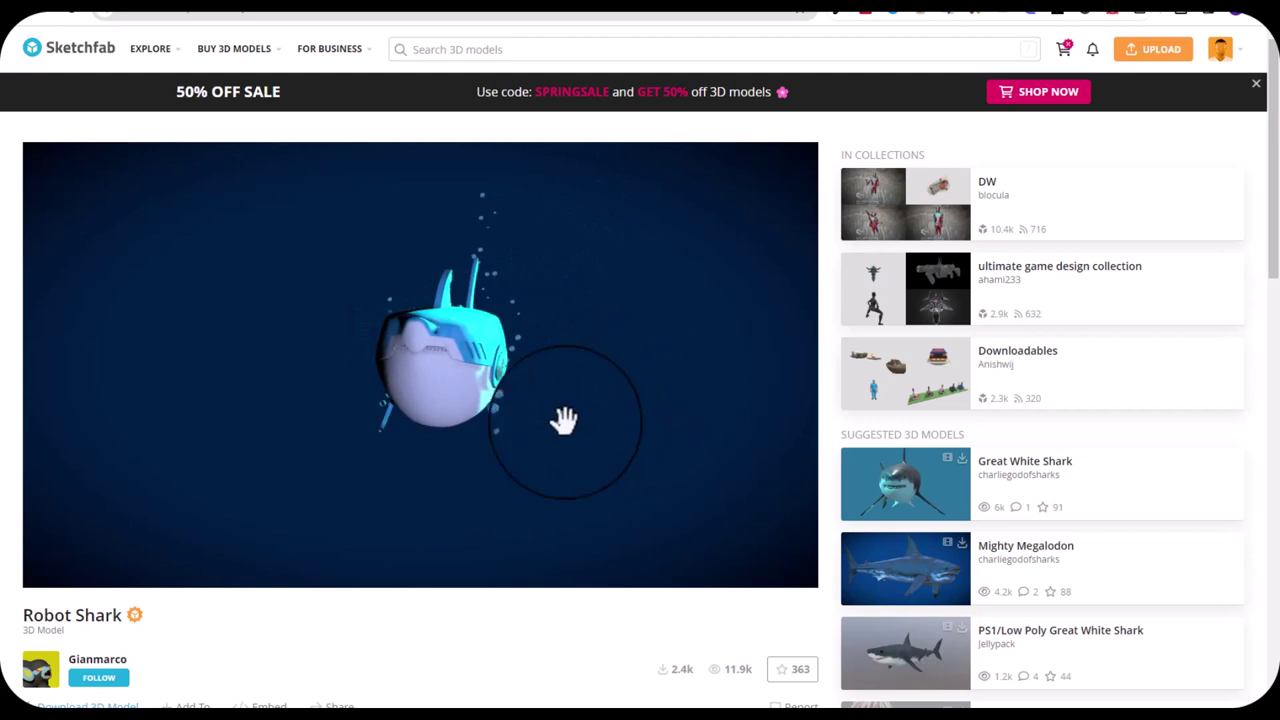
{"action": "mouse_move", "coordinate": [564, 420]}
{"action": "left_mouse_down"}
{"action": "mouse_move", "coordinate": [457, 357]}
{"action": "mouse_move", "coordinate": [423, 371]}
{"action": "mouse_move", "coordinate": [431, 388]}
{"action": "left_mouse_up"}
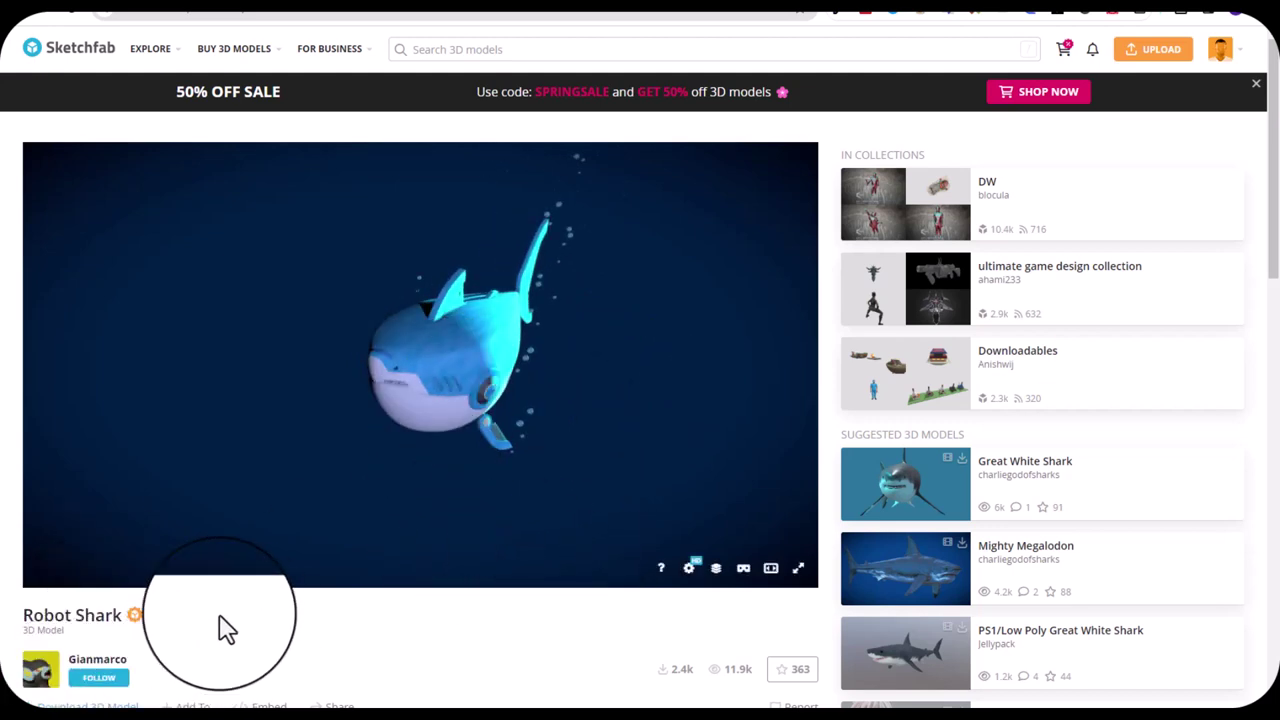
{"action": "scroll", "coordinate": [190, 643], "scroll_direction": "down", "scroll_amount": 2}
{"action": "scroll", "coordinate": [177, 614], "scroll_direction": "down", "scroll_amount": 1}
{"action": "scroll", "coordinate": [143, 471], "scroll_direction": "down", "scroll_amount": 1}
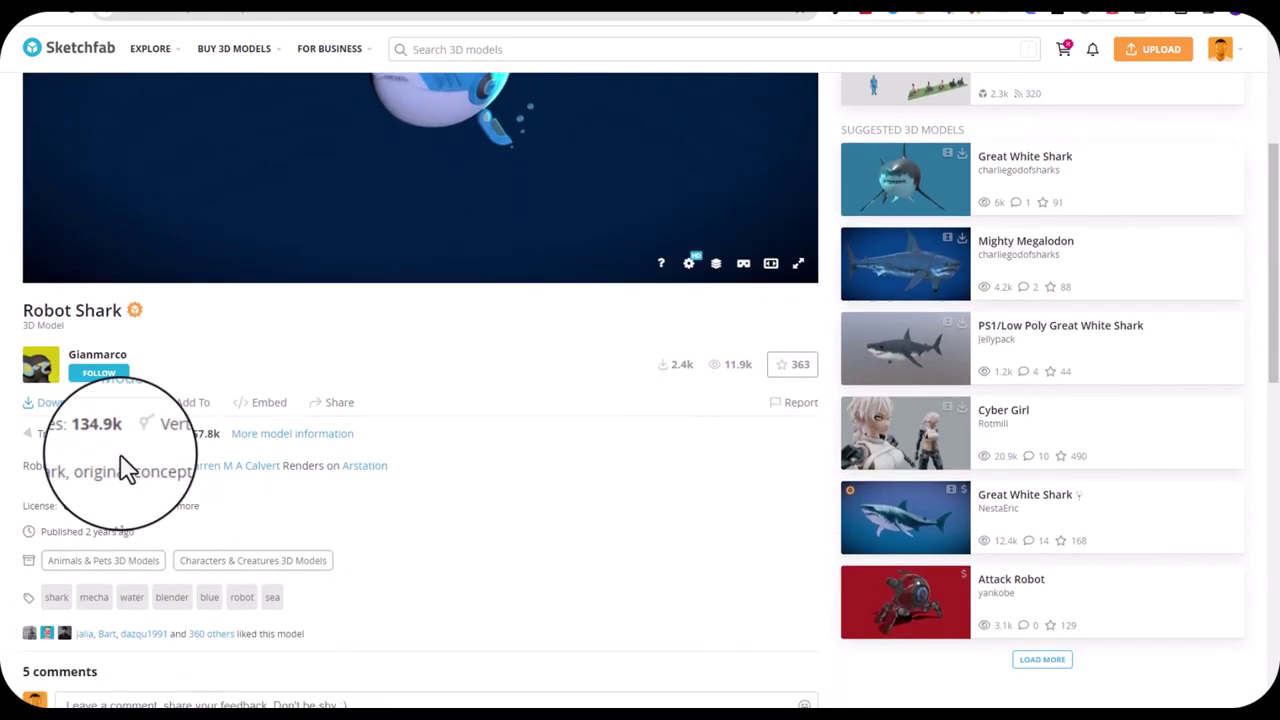
Open and close Robot Shark's download options, then return to the Combat Steampunk Robot page.
{"action": "left_click", "coordinate": [95, 407]}
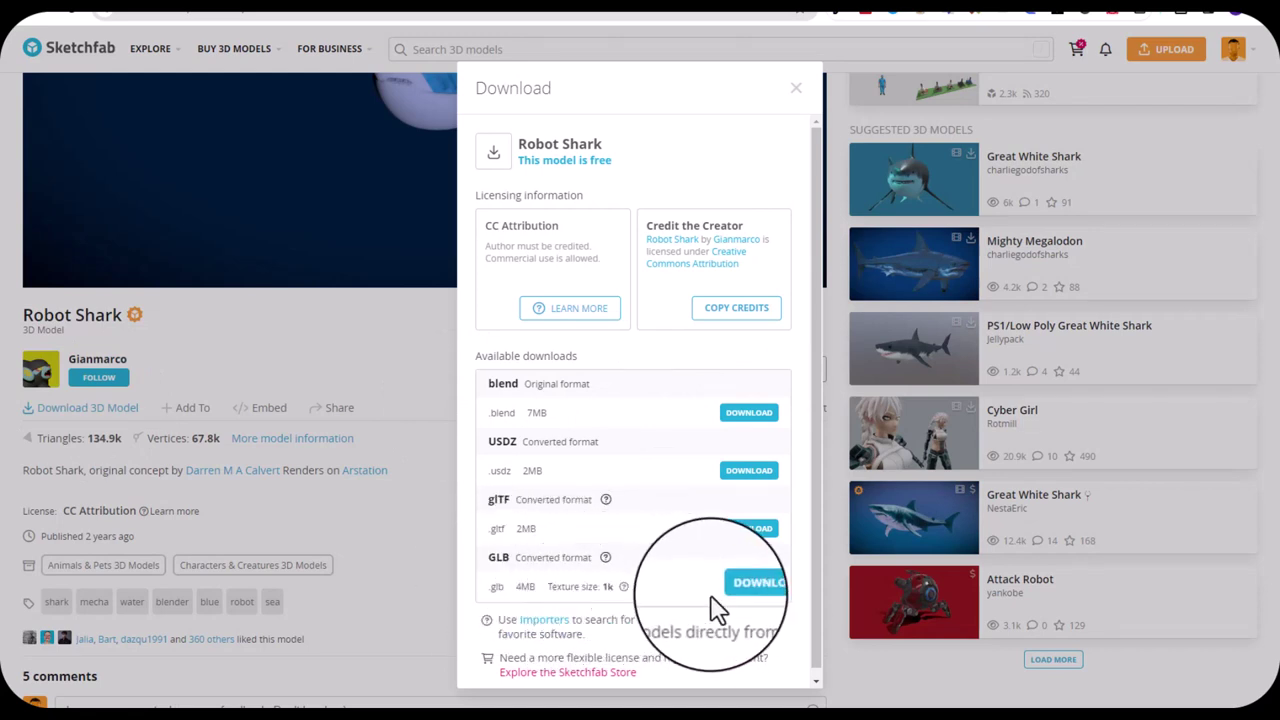
{"action": "left_click", "coordinate": [404, 387]}
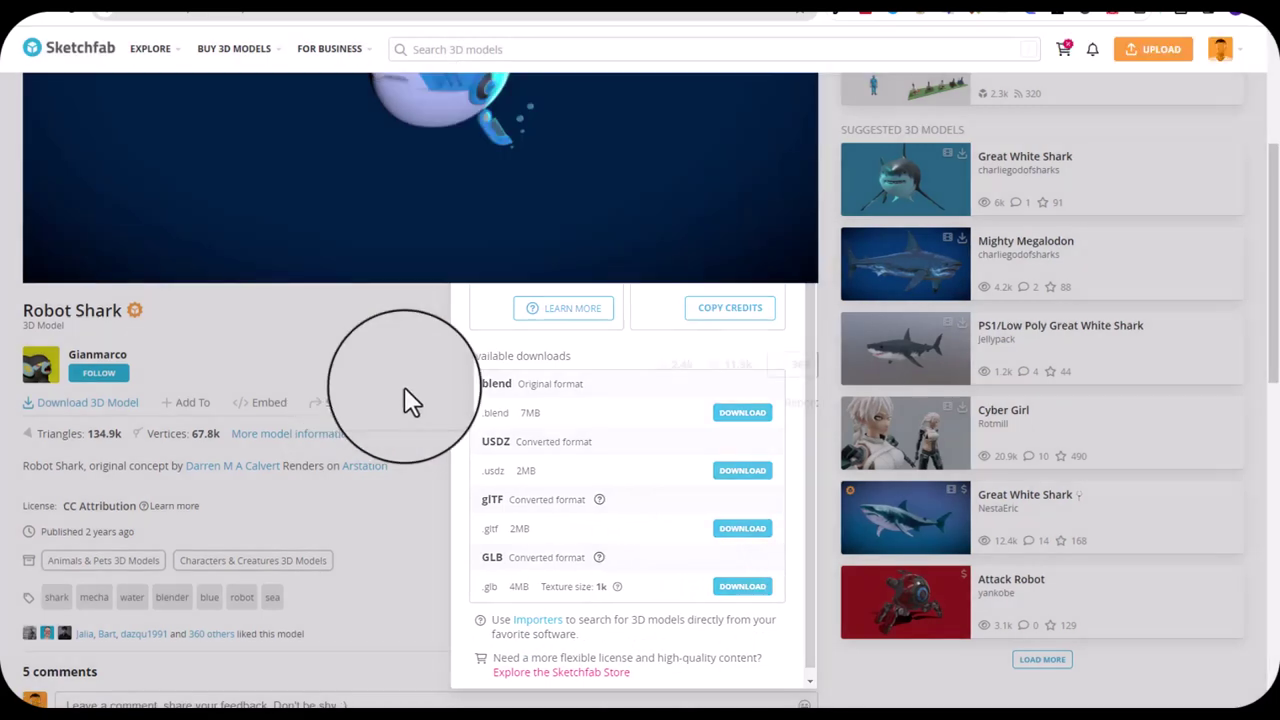
{"action": "key", "text": "alt+Left"}
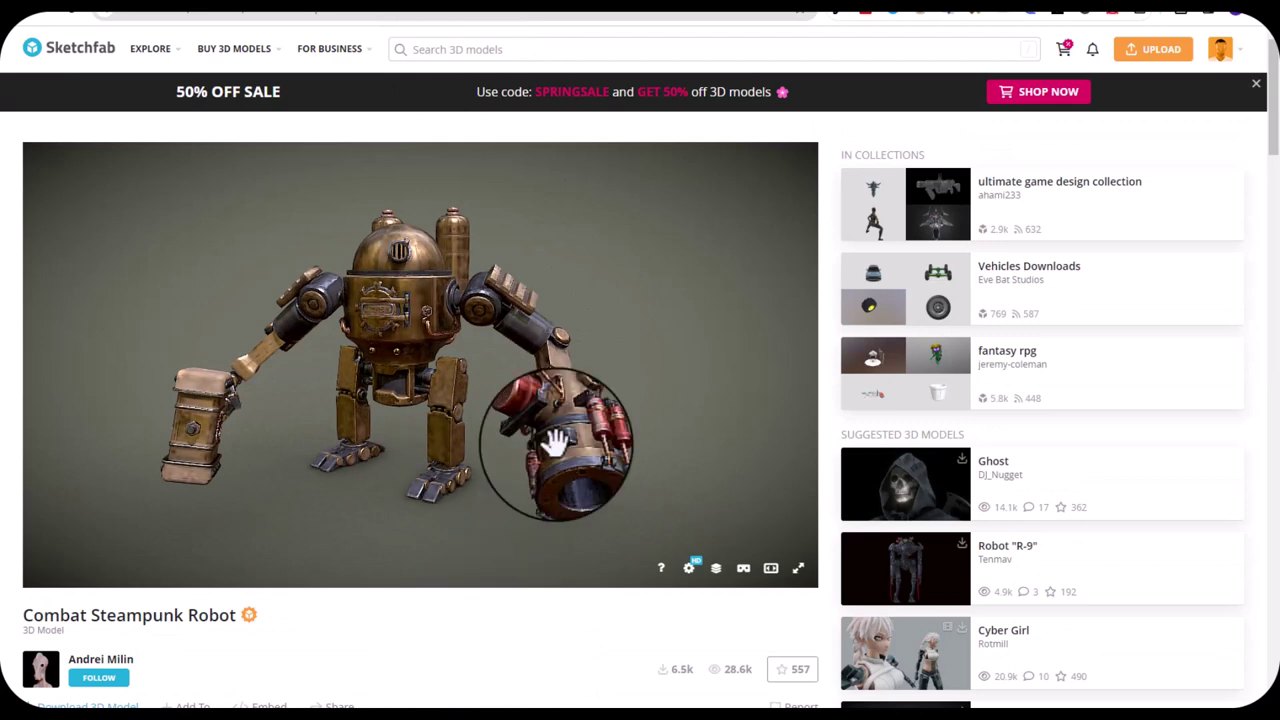
Orbit the Combat Steampunk Robot, read its description, and bring up its download options.
{"action": "mouse_move", "coordinate": [557, 443]}
{"action": "left_mouse_down"}
{"action": "mouse_move", "coordinate": [508, 343]}
{"action": "mouse_move", "coordinate": [385, 333]}
{"action": "mouse_move", "coordinate": [71, 346]}
{"action": "left_mouse_up"}
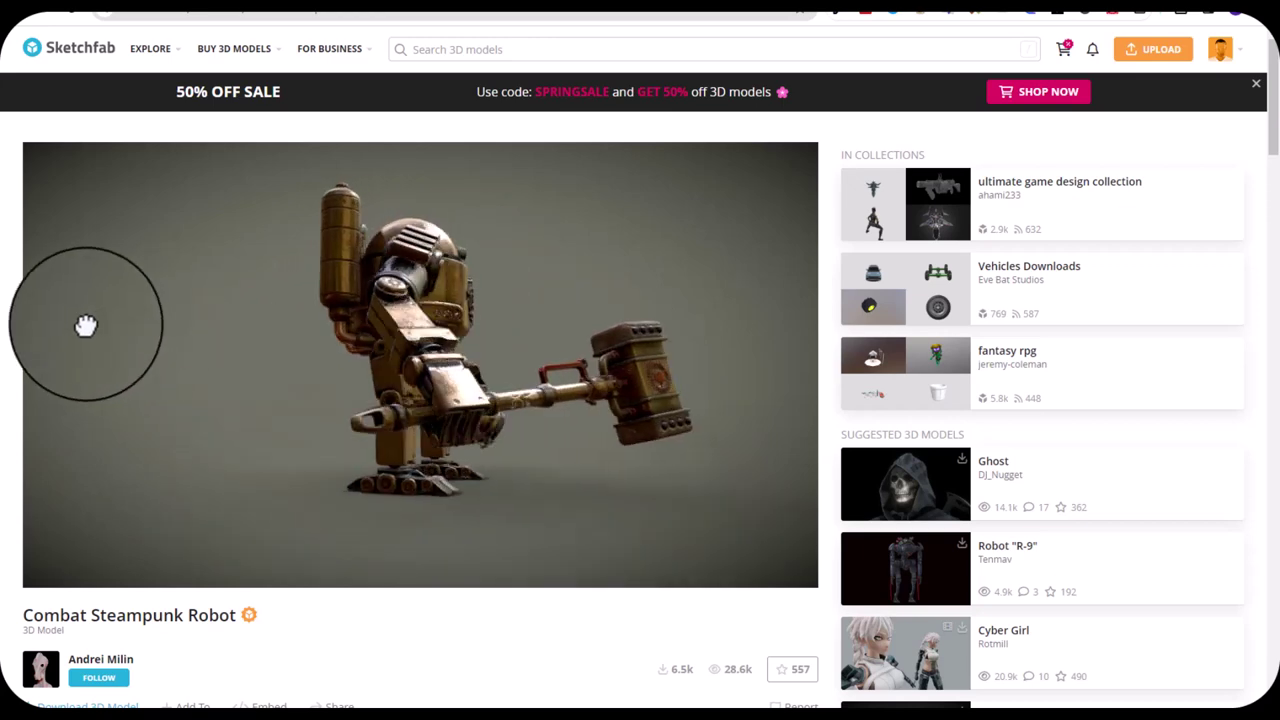
{"action": "scroll", "coordinate": [230, 620], "scroll_direction": "down", "scroll_amount": 2}
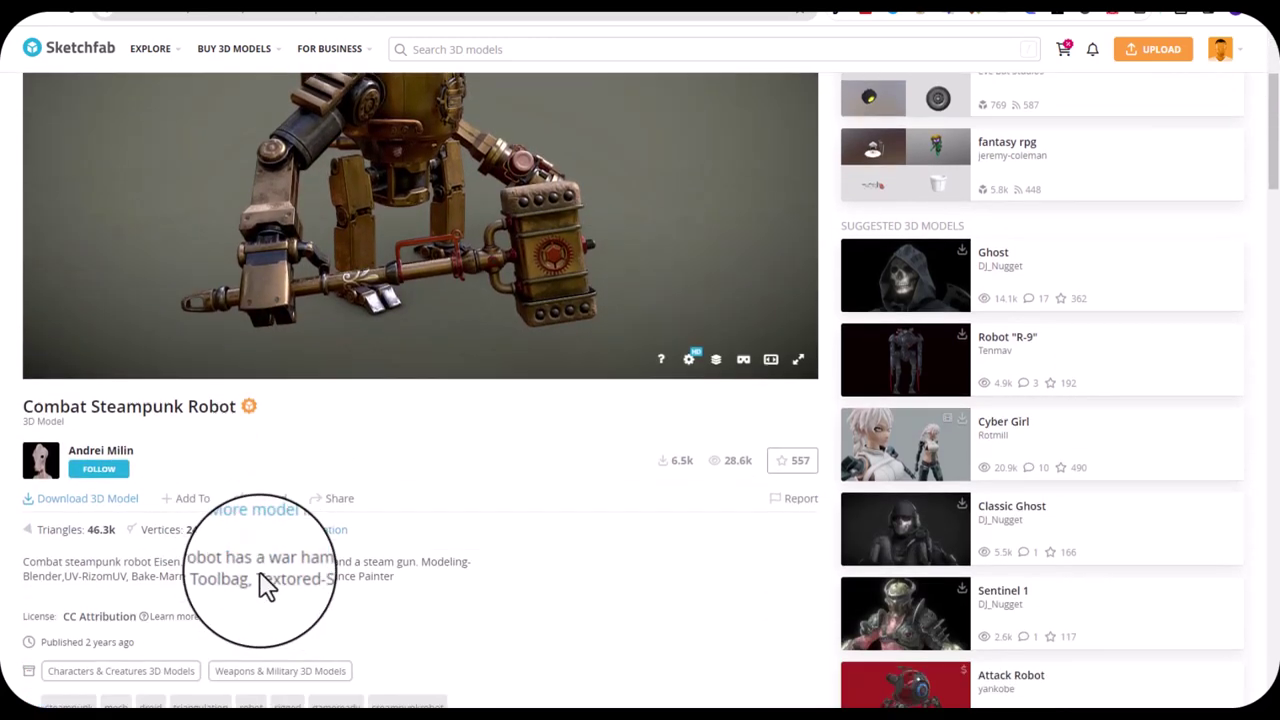
{"action": "scroll", "coordinate": [258, 560], "scroll_direction": "down", "scroll_amount": 2}
{"action": "scroll", "coordinate": [235, 470], "scroll_direction": "down", "scroll_amount": 1}
{"action": "scroll", "coordinate": [220, 420], "scroll_direction": "down", "scroll_amount": 1}
{"action": "scroll", "coordinate": [228, 435], "scroll_direction": "up", "scroll_amount": 4}
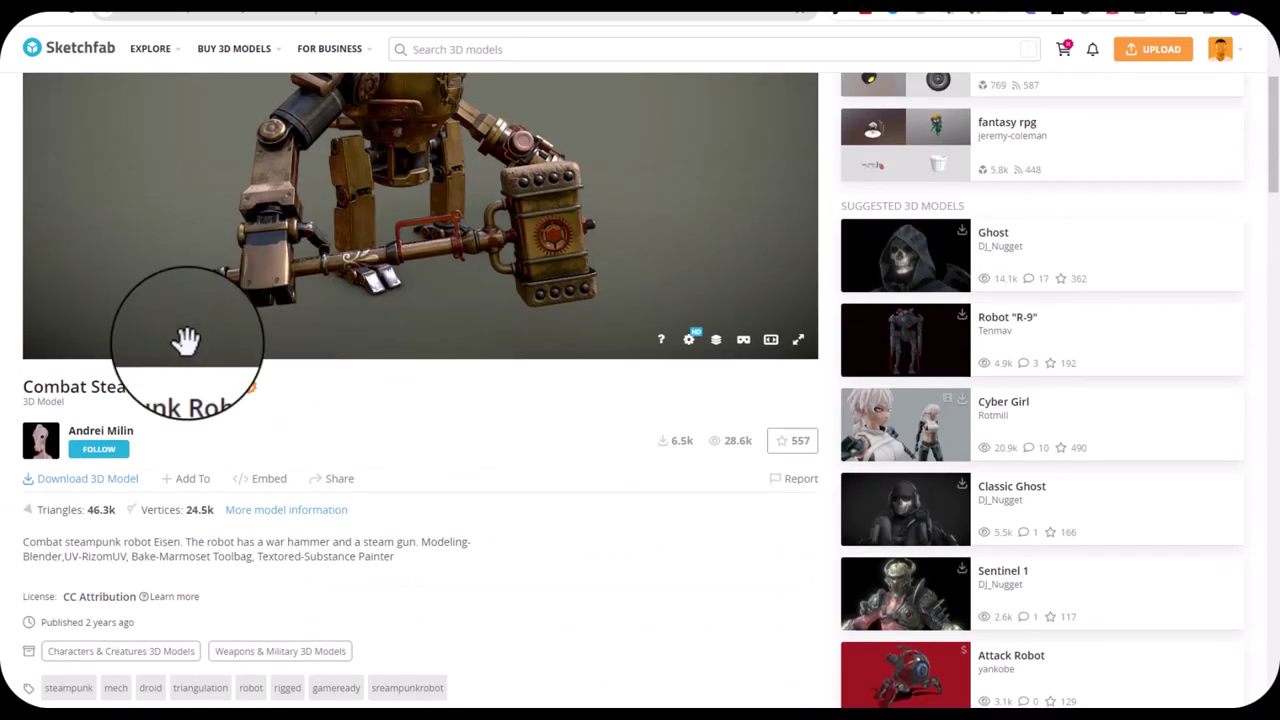
{"action": "left_click", "coordinate": [75, 482]}
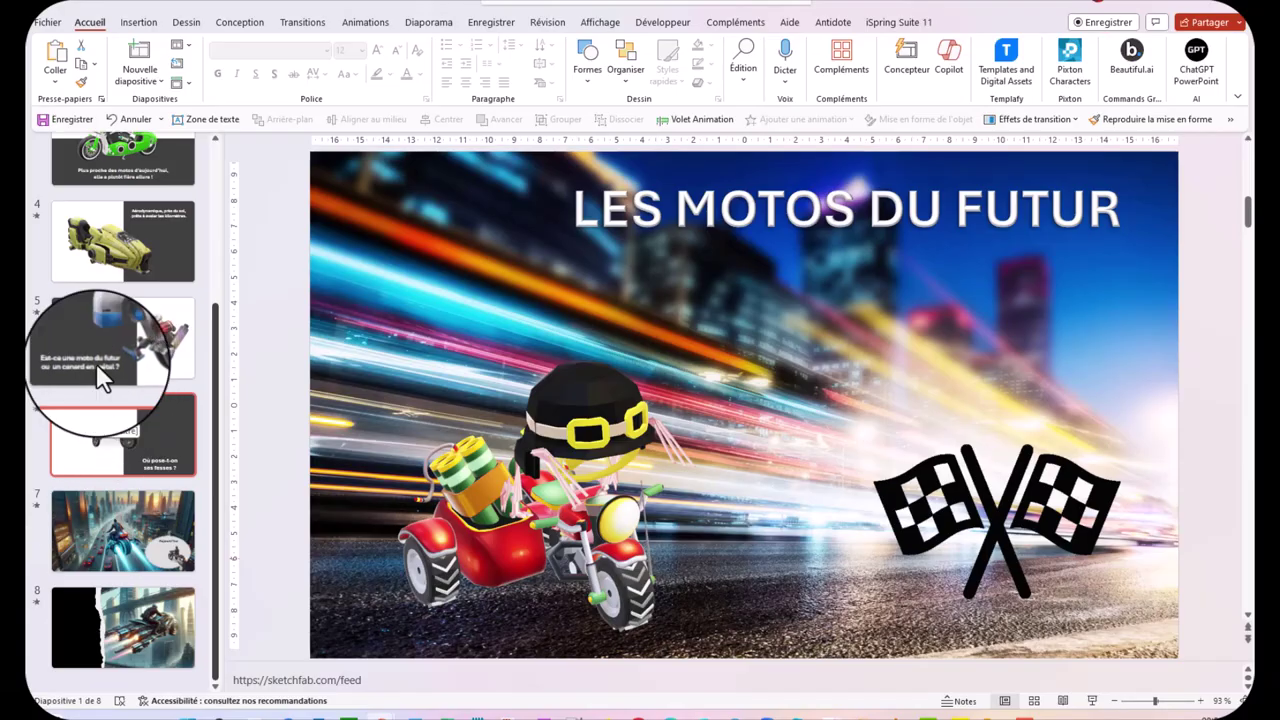
Go to slide 2, select the dark title band, and browse Formes without inserting a shape.
{"action": "scroll", "coordinate": [131, 348], "scroll_direction": "up", "scroll_amount": 3}
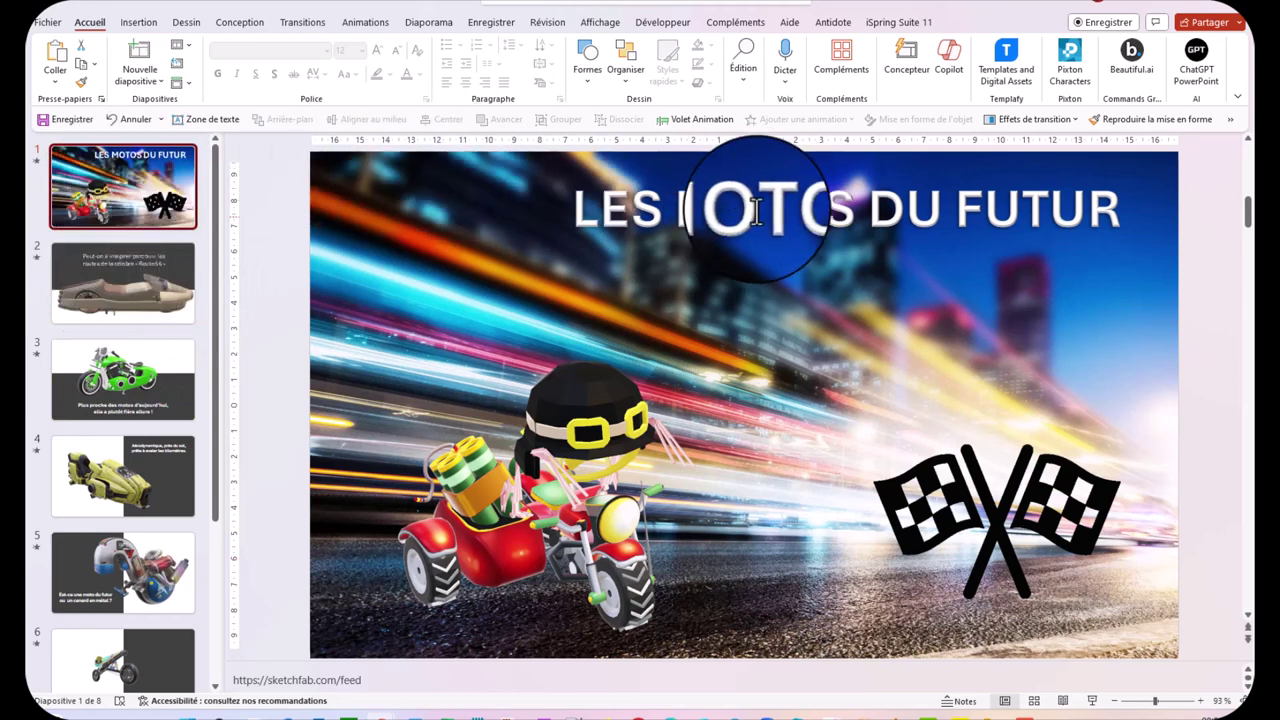
{"action": "left_click", "coordinate": [140, 288]}
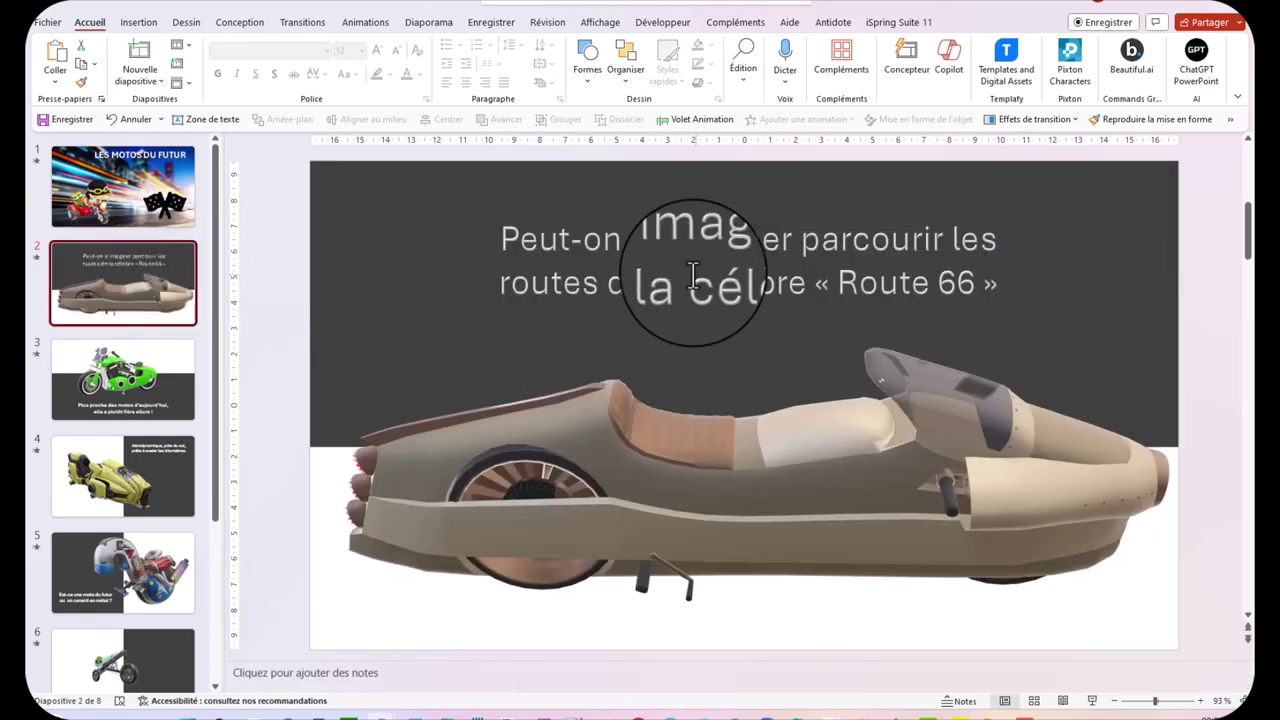
{"action": "left_click", "coordinate": [690, 225]}
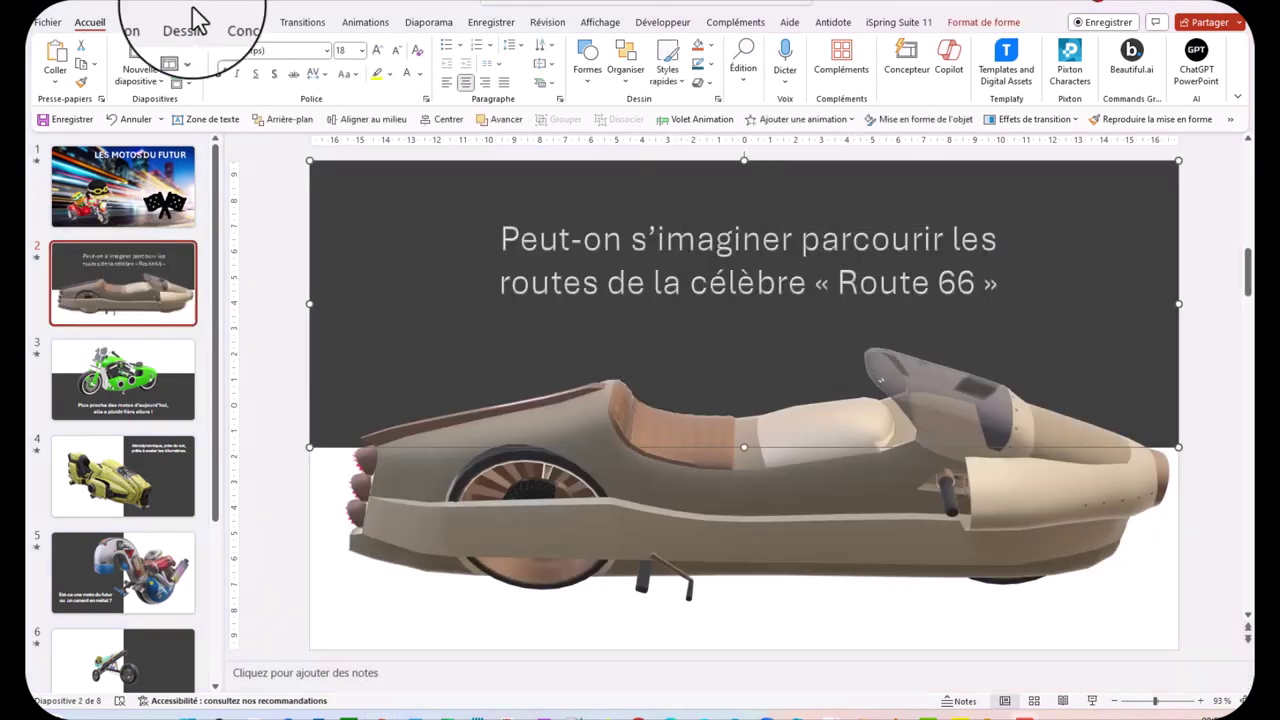
{"action": "left_click", "coordinate": [130, 26]}
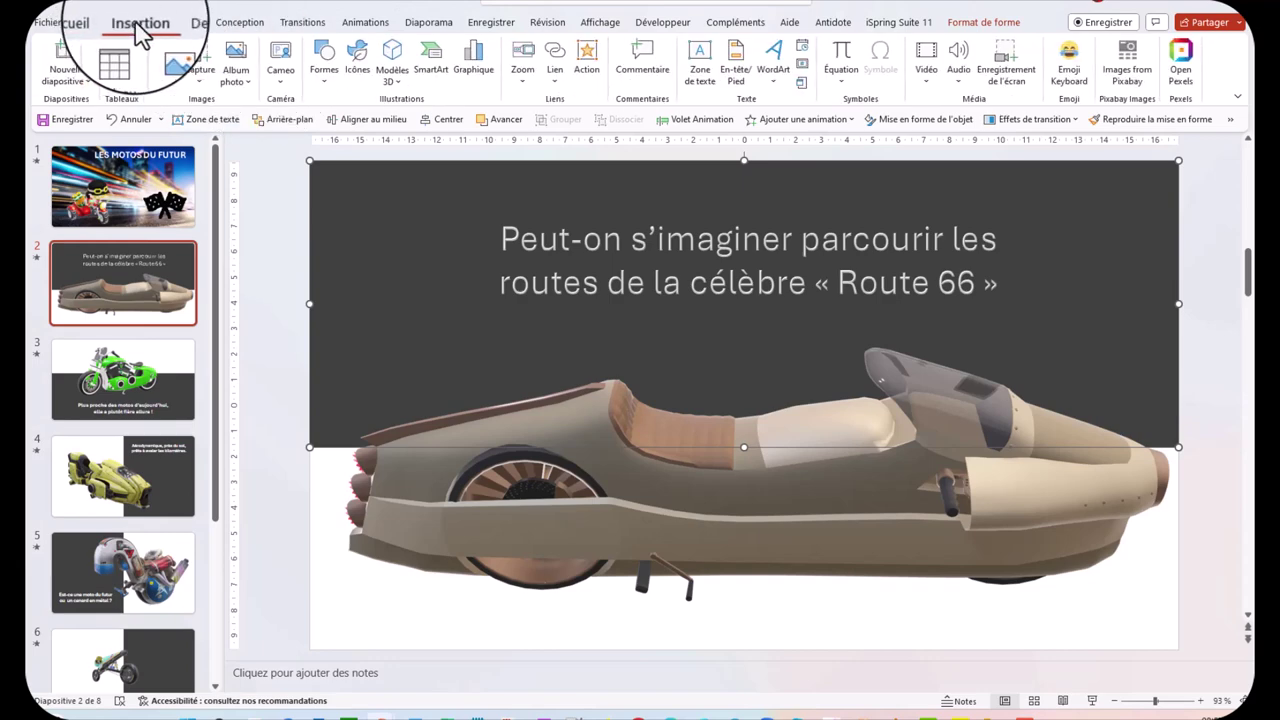
{"action": "left_click", "coordinate": [330, 86]}
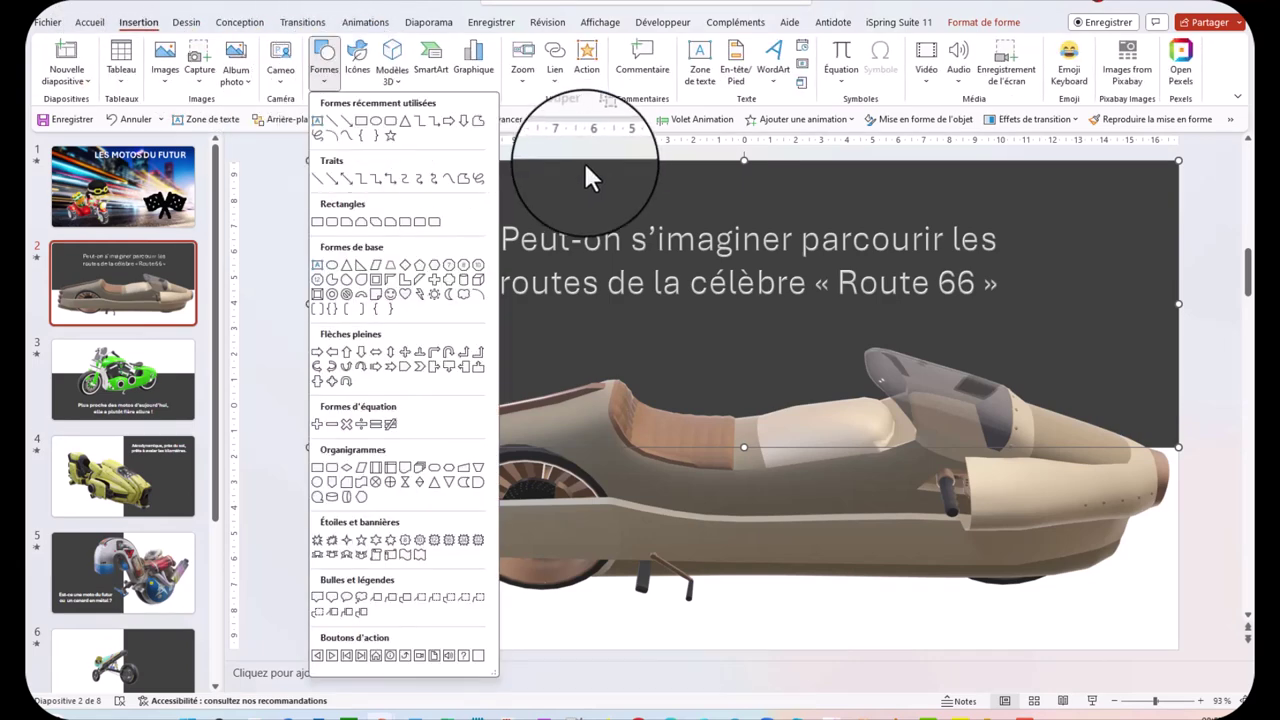
{"action": "left_click", "coordinate": [600, 185]}
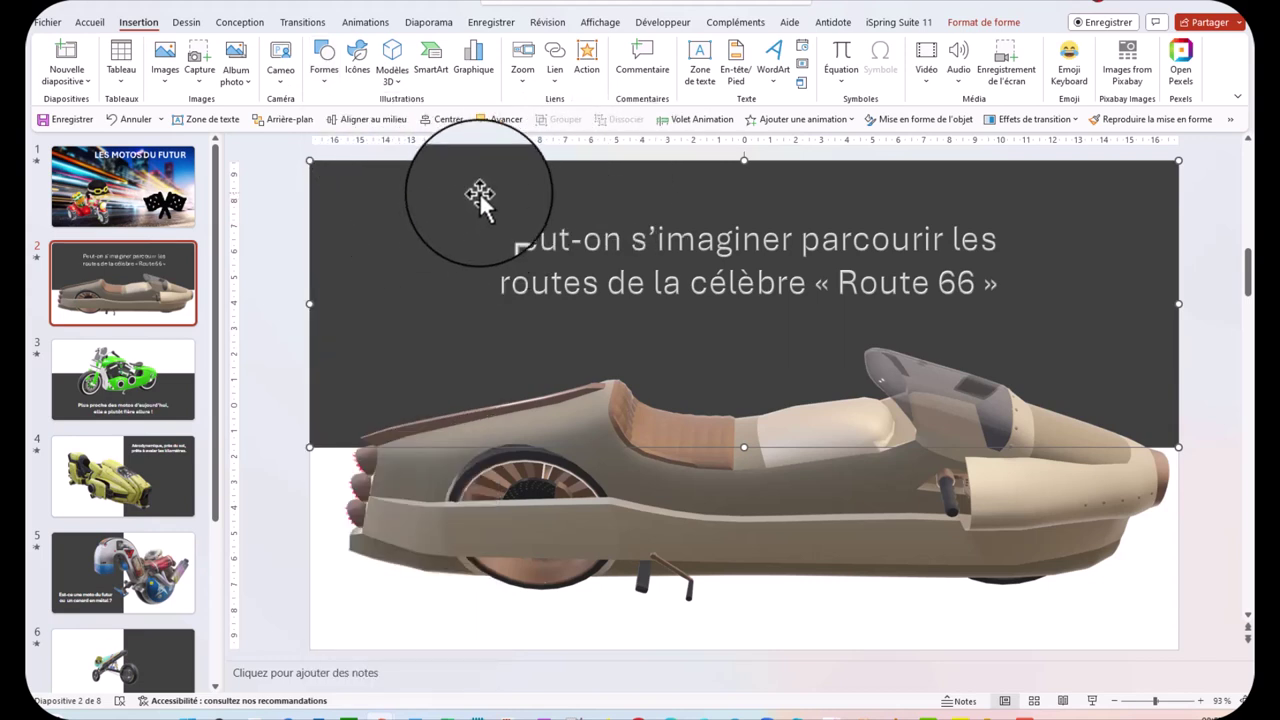
Select the 3D car and Route 66 title, show the Animation pane, and open an entry's options.
{"action": "left_click", "coordinate": [710, 492]}
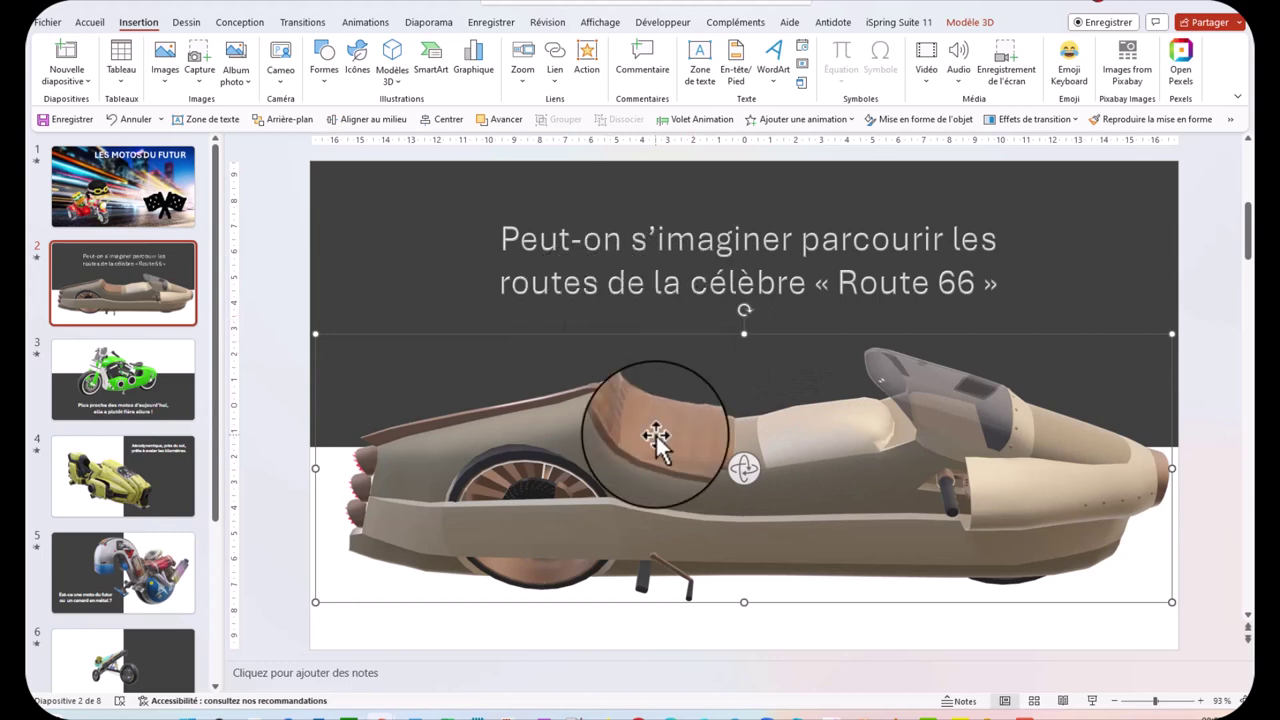
{"action": "left_click", "coordinate": [685, 231]}
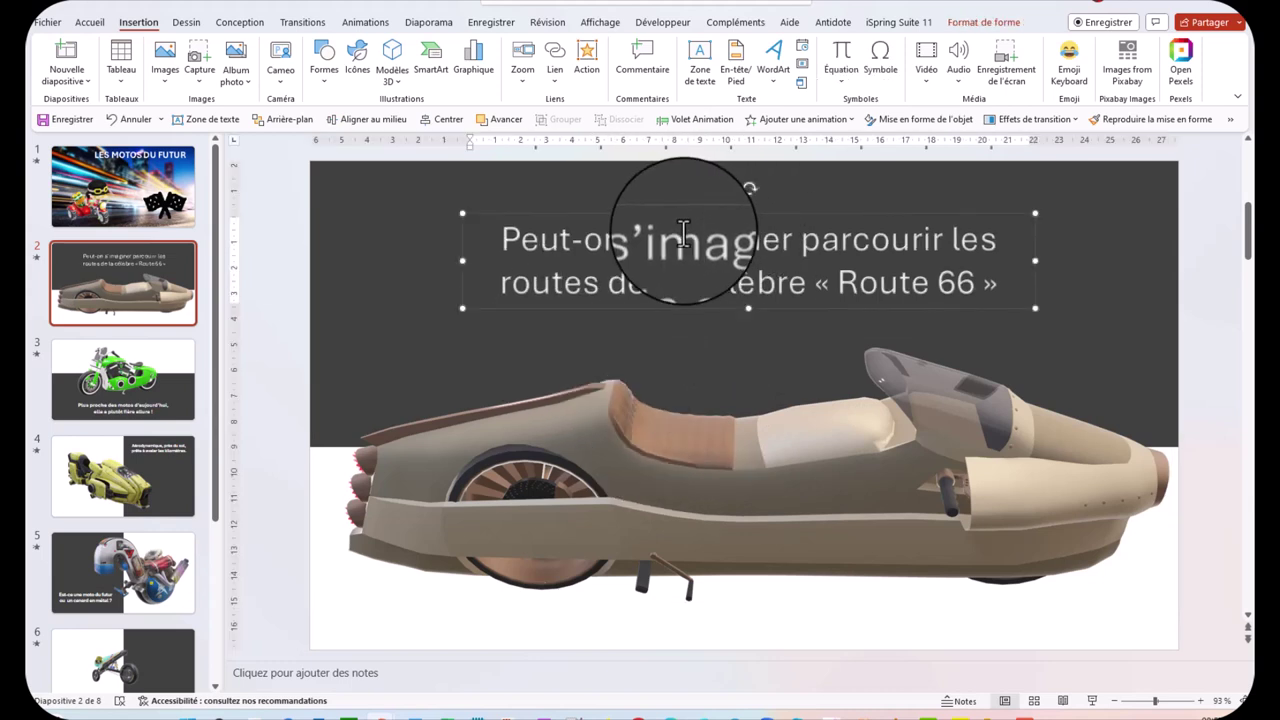
{"action": "left_click", "coordinate": [701, 124]}
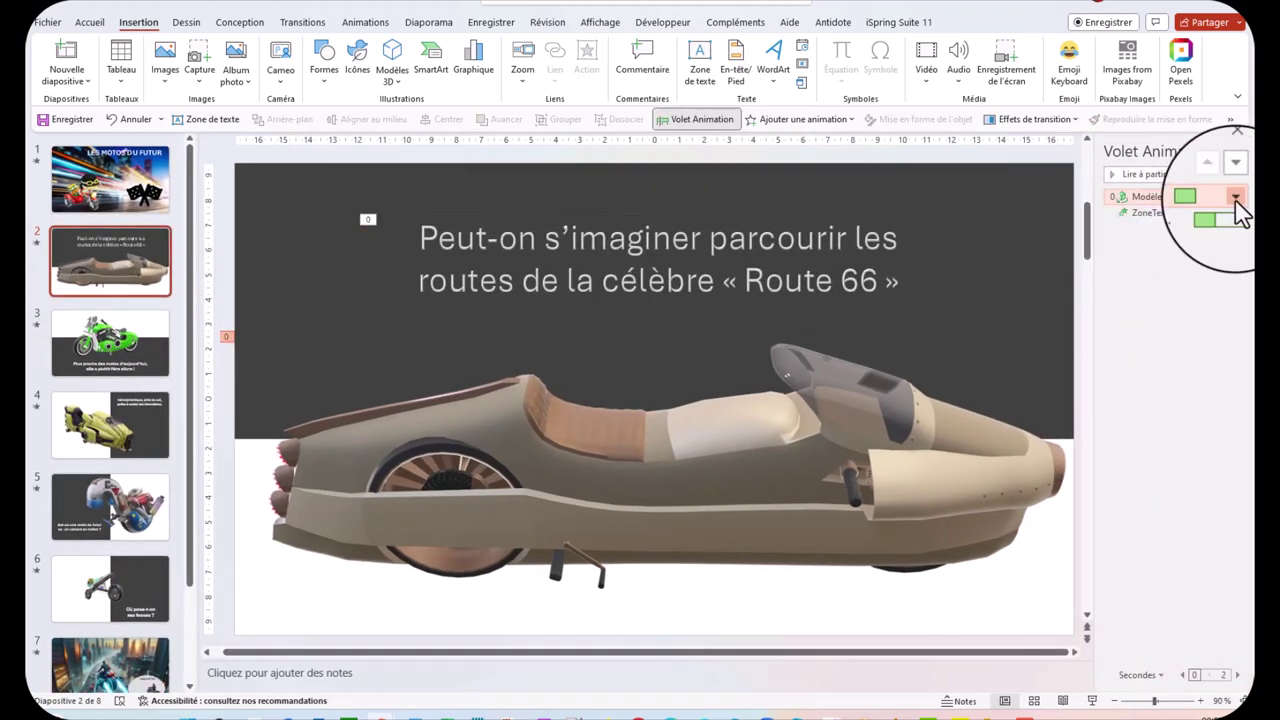
{"action": "left_click", "coordinate": [1236, 197]}
Make the Route 66 title float up letter by letter, with the previous, after 0,9 s.
{"action": "left_click", "coordinate": [1200, 248]}
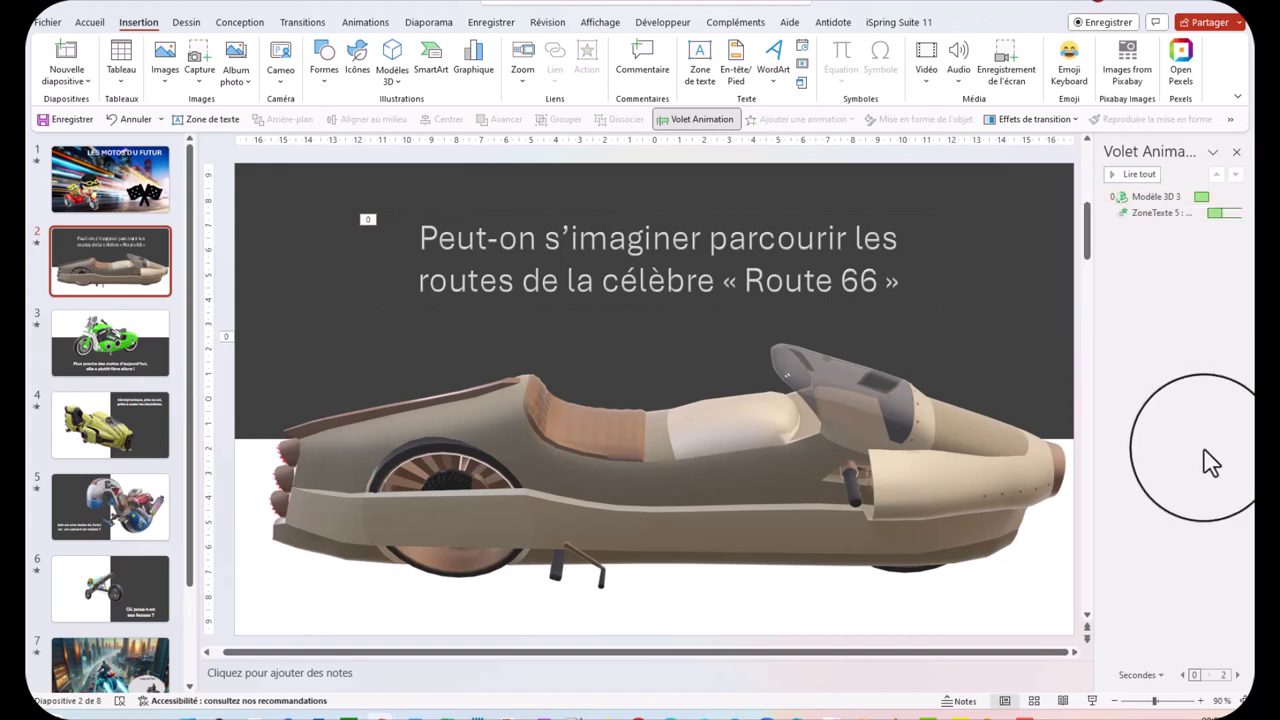
{"action": "left_click_drag", "start_coordinate": [1217, 215], "coordinate": [1222, 213]}
{"action": "left_click", "coordinate": [1235, 214]}
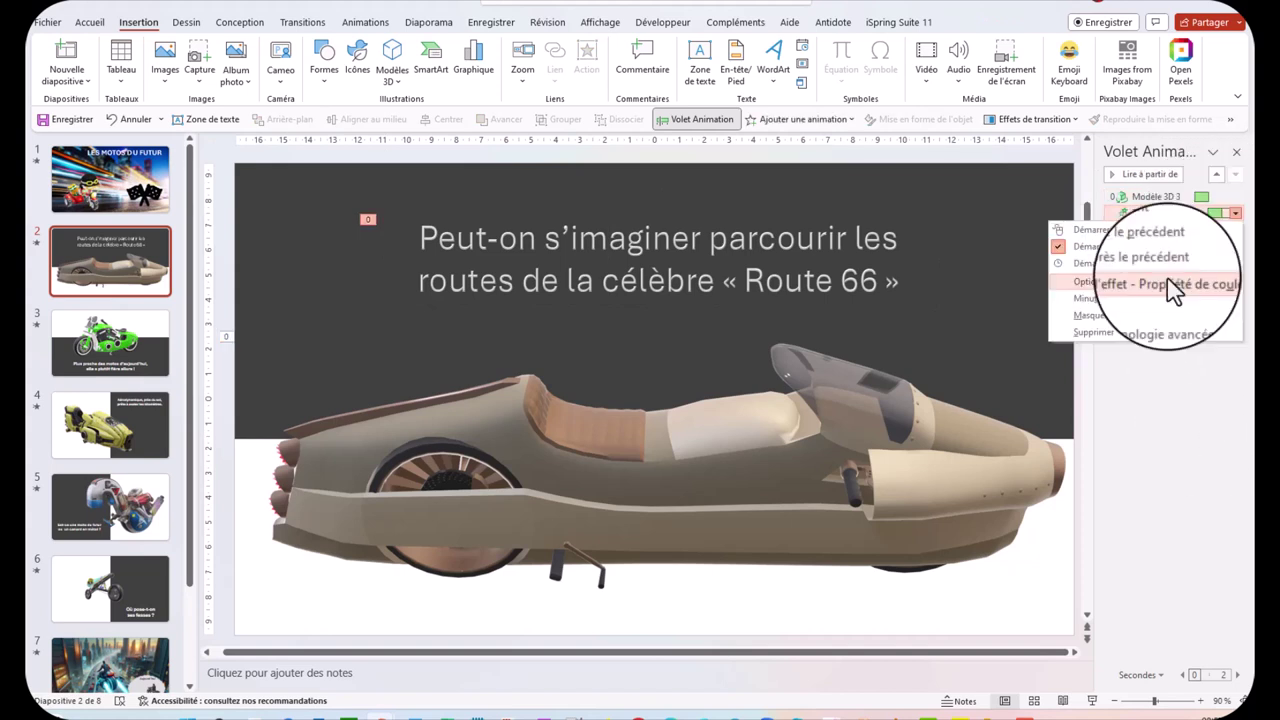
{"action": "left_click", "coordinate": [1173, 286]}
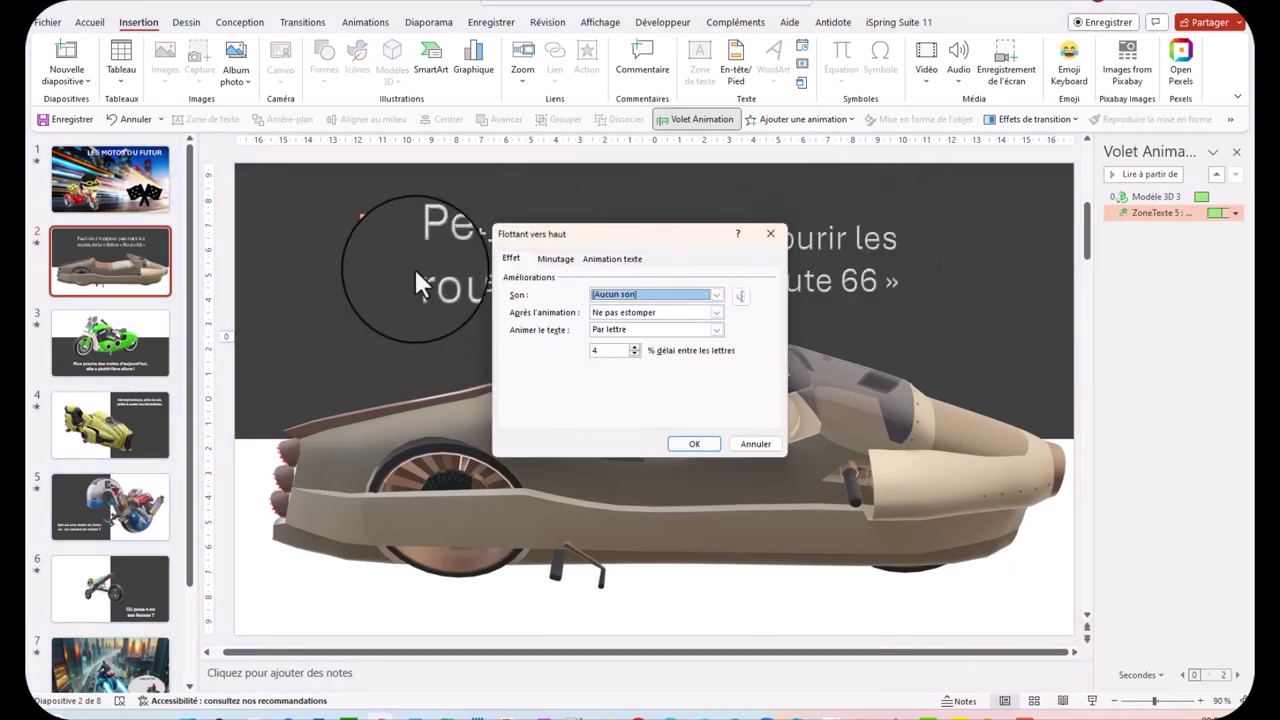
{"action": "left_click", "coordinate": [556, 259]}
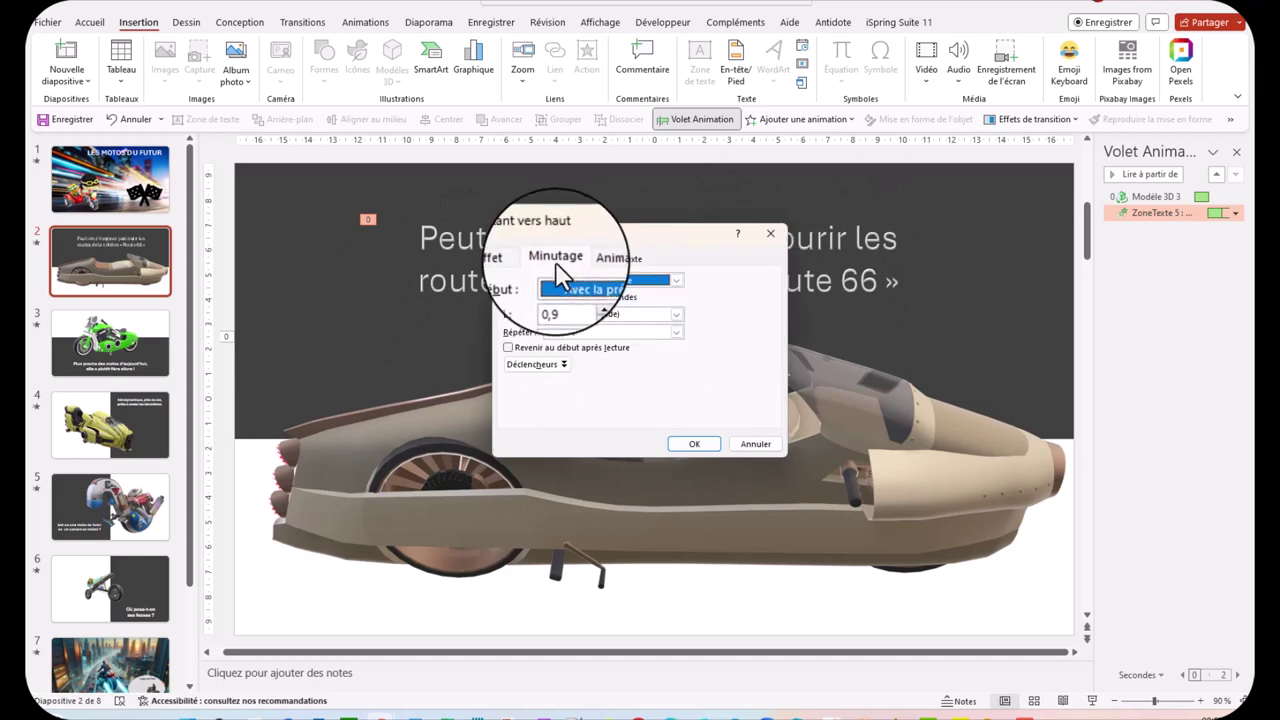
{"action": "left_click", "coordinate": [697, 447]}
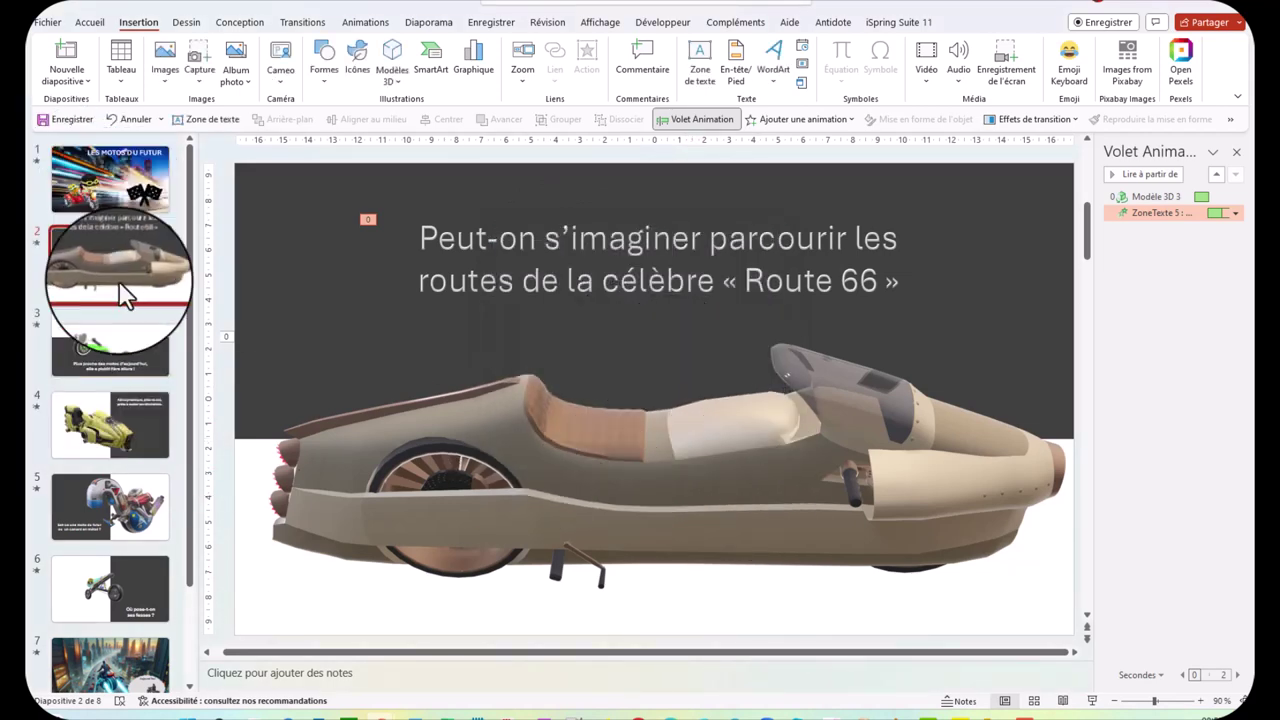
Duplicate the Route 66 slide (slide 2) as a new slide 3.
{"action": "left_click", "coordinate": [141, 260]}
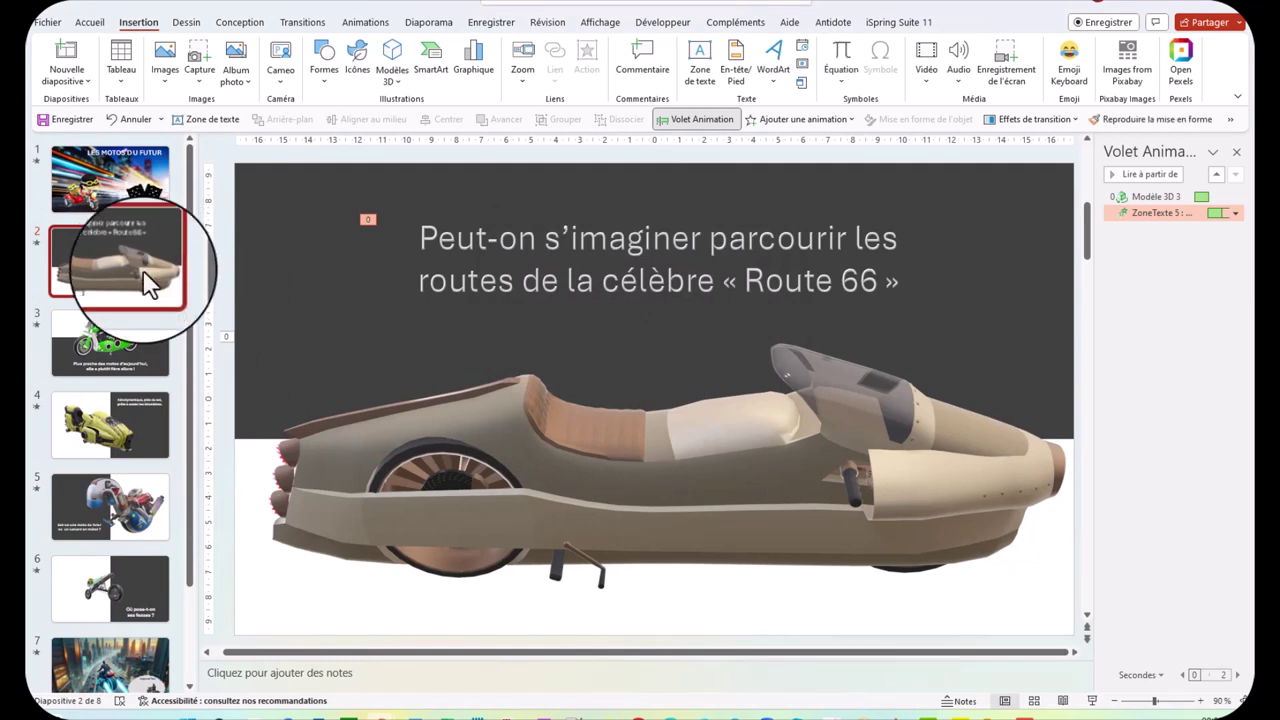
{"action": "right_click", "coordinate": [96, 249]}
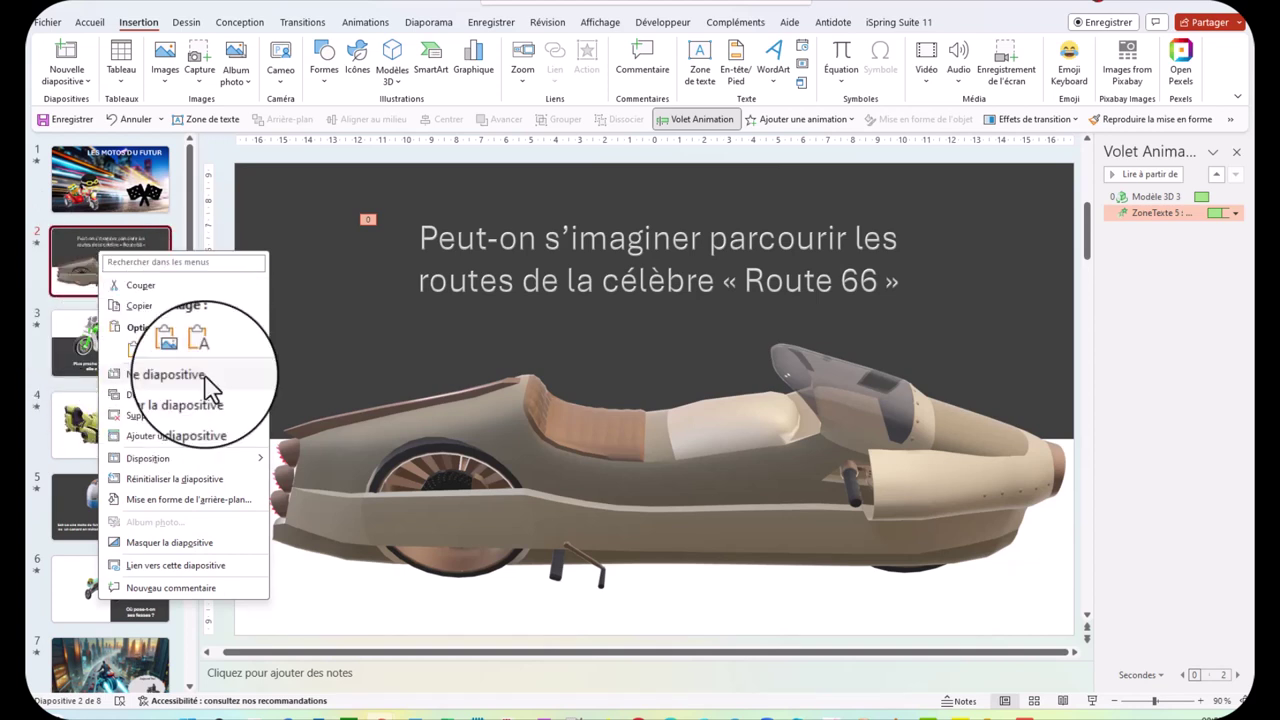
{"action": "left_click", "coordinate": [180, 389]}
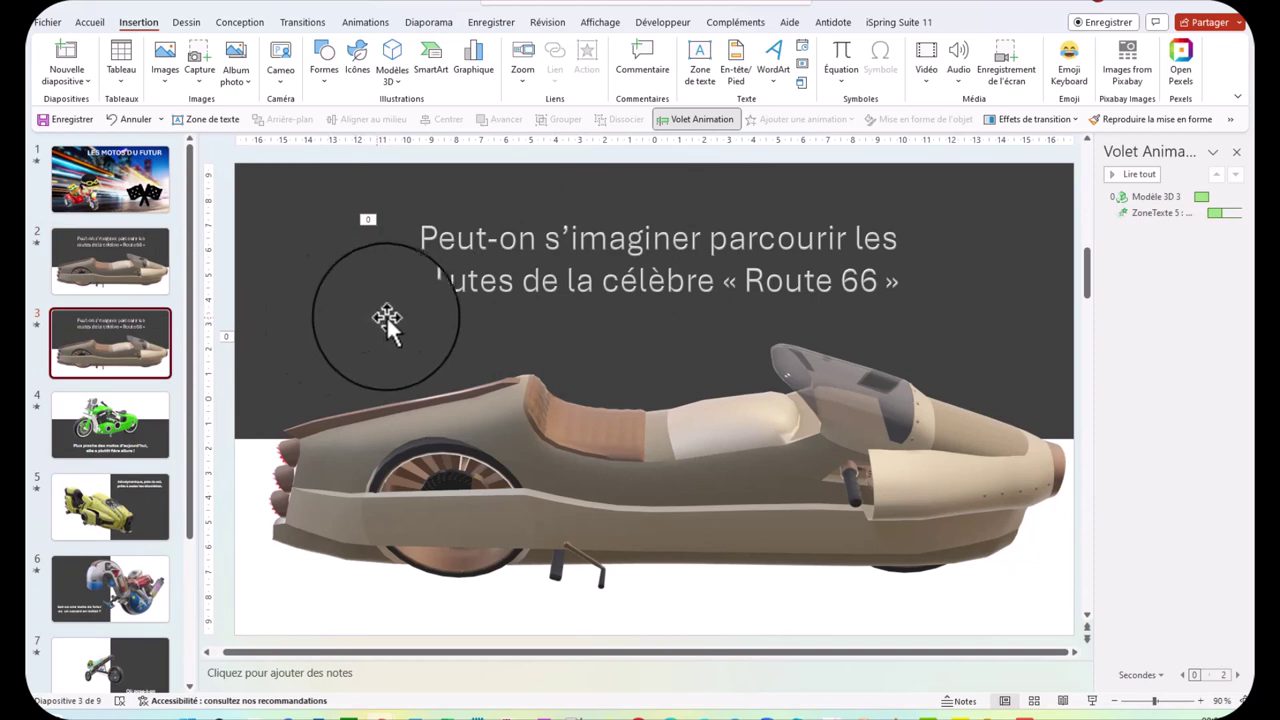
On slide 3, move the dark band to the bottom, re-angle the car, and lift the title above the slide.
{"action": "left_click_drag", "start_coordinate": [366, 331], "coordinate": [336, 511]}
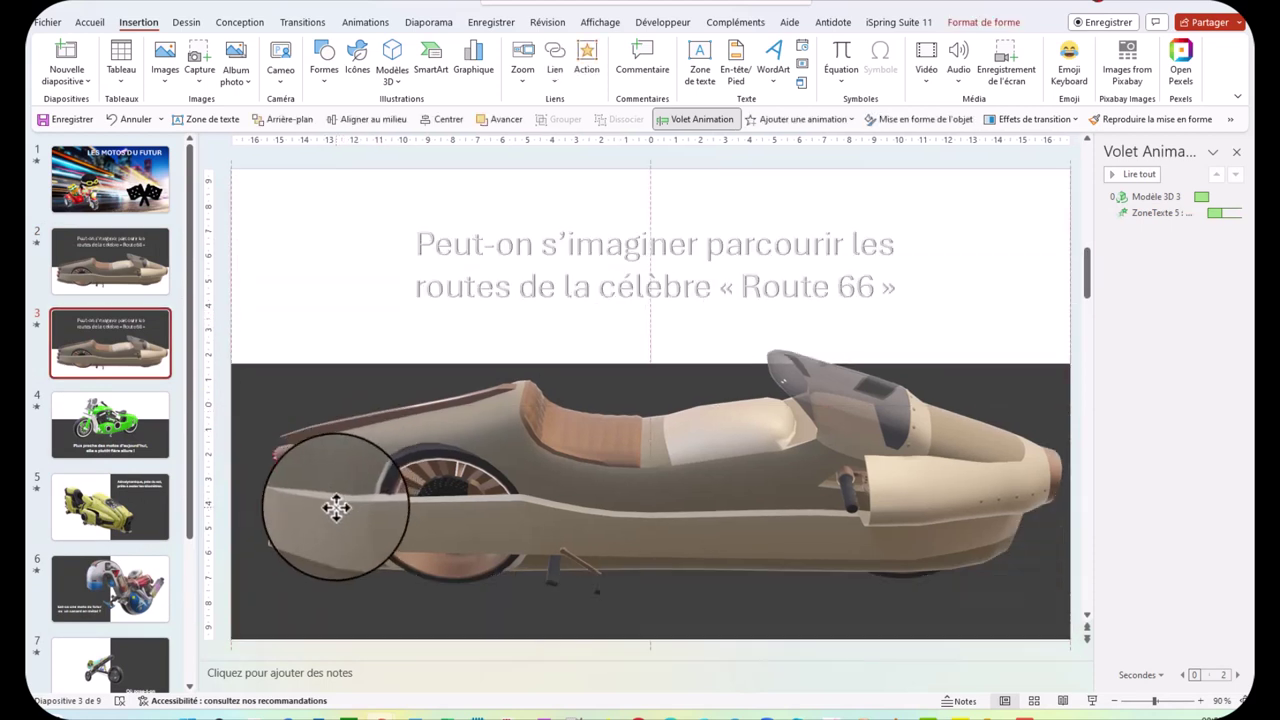
{"action": "left_click_drag", "start_coordinate": [337, 509], "coordinate": [617, 322]}
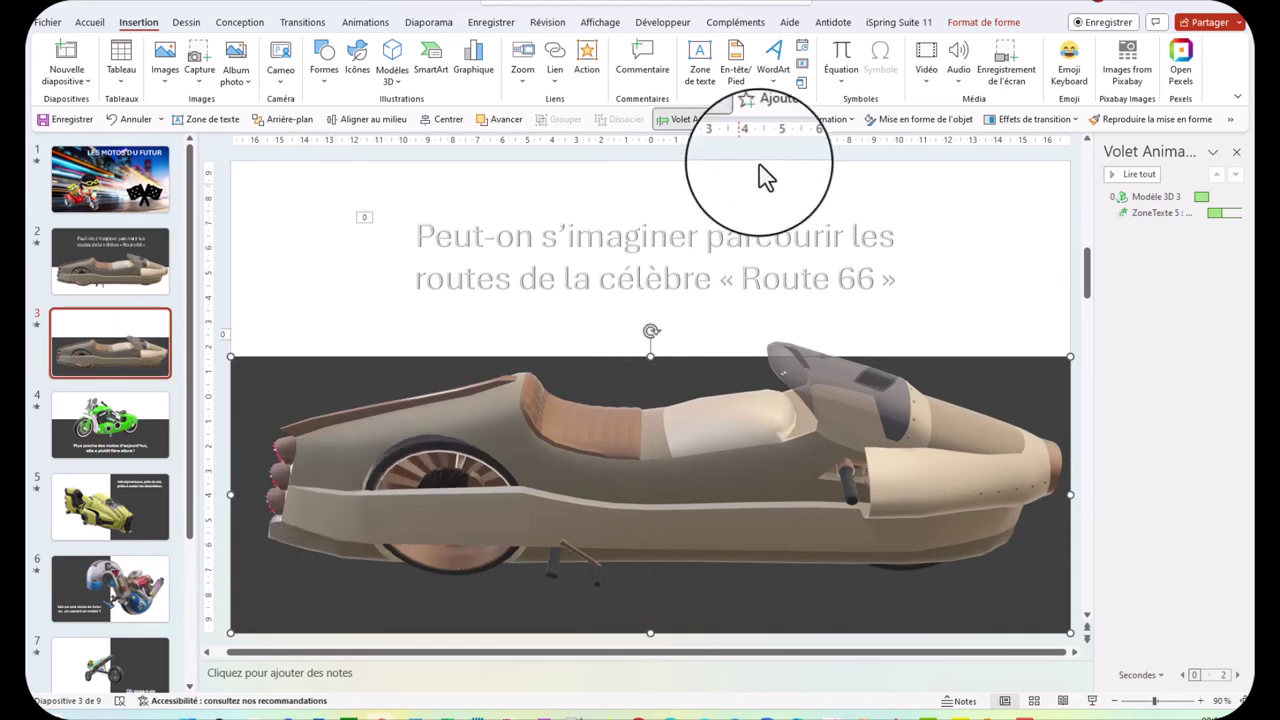
{"action": "left_click", "coordinate": [619, 302]}
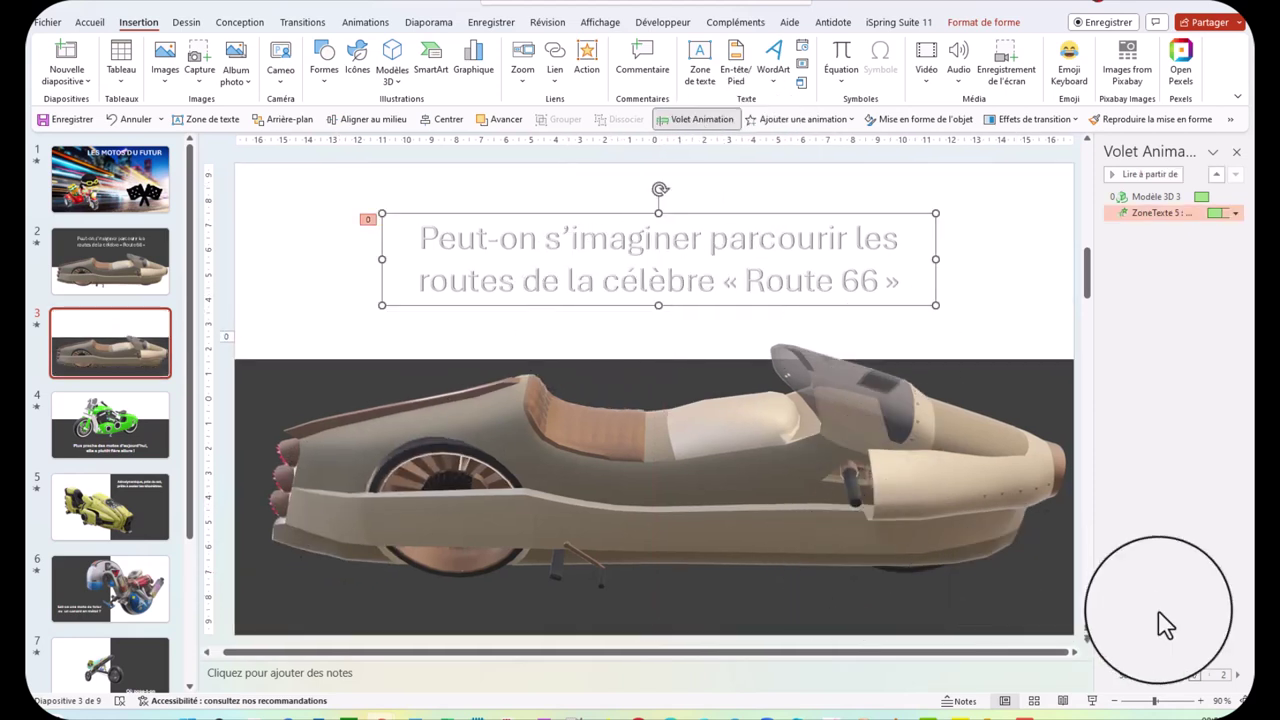
{"action": "left_click_drag", "start_coordinate": [1157, 703], "coordinate": [1147, 701]}
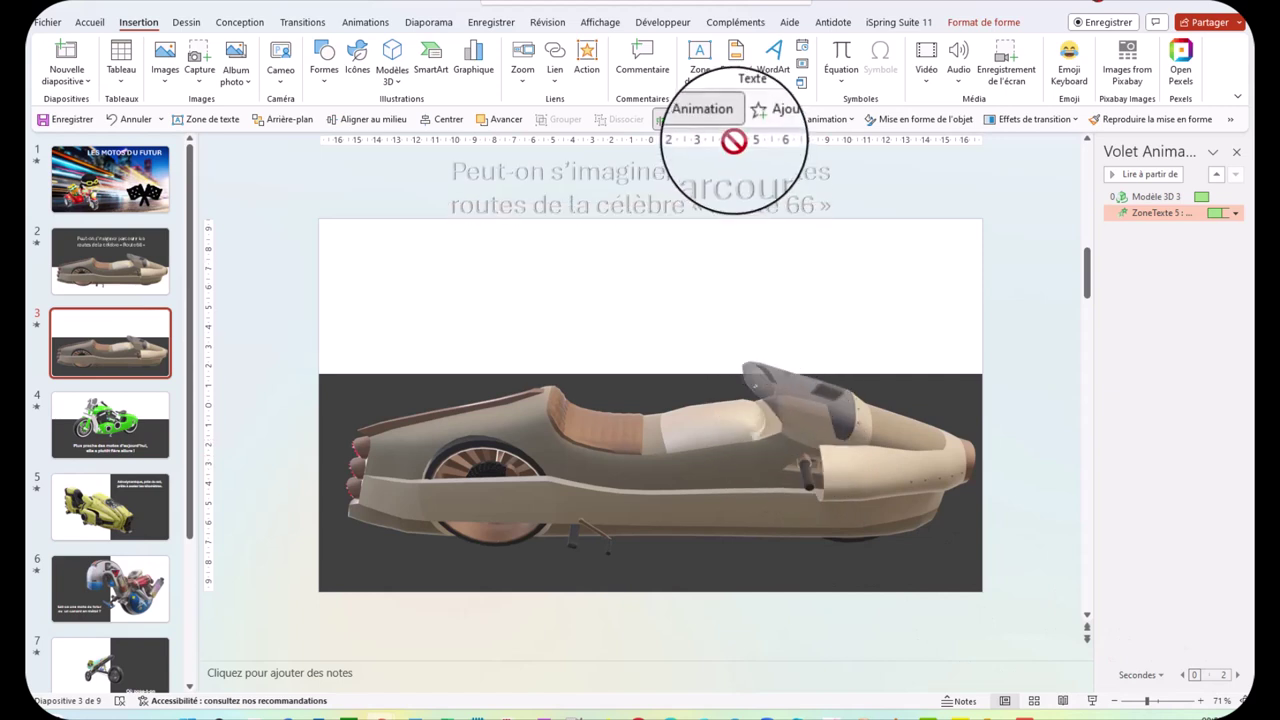
{"action": "left_click_drag", "start_coordinate": [749, 262], "coordinate": [734, 134]}
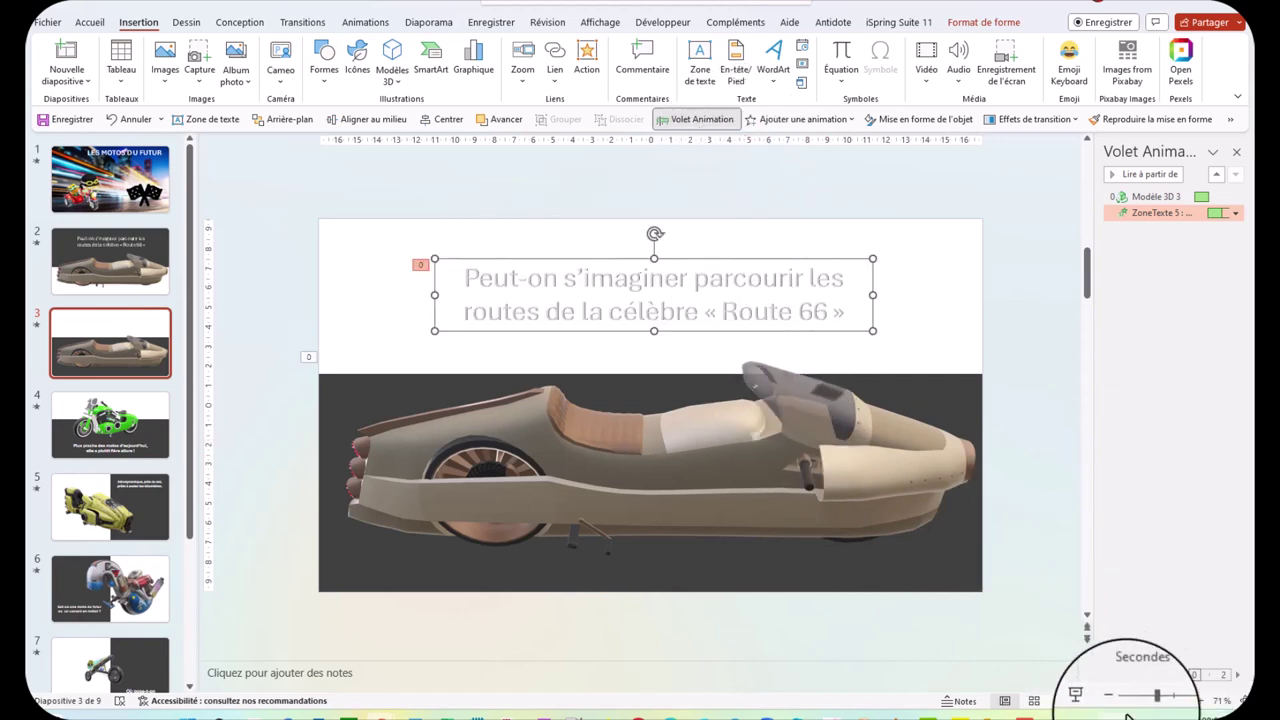
{"action": "left_click_drag", "start_coordinate": [1148, 703], "coordinate": [1144, 703]}
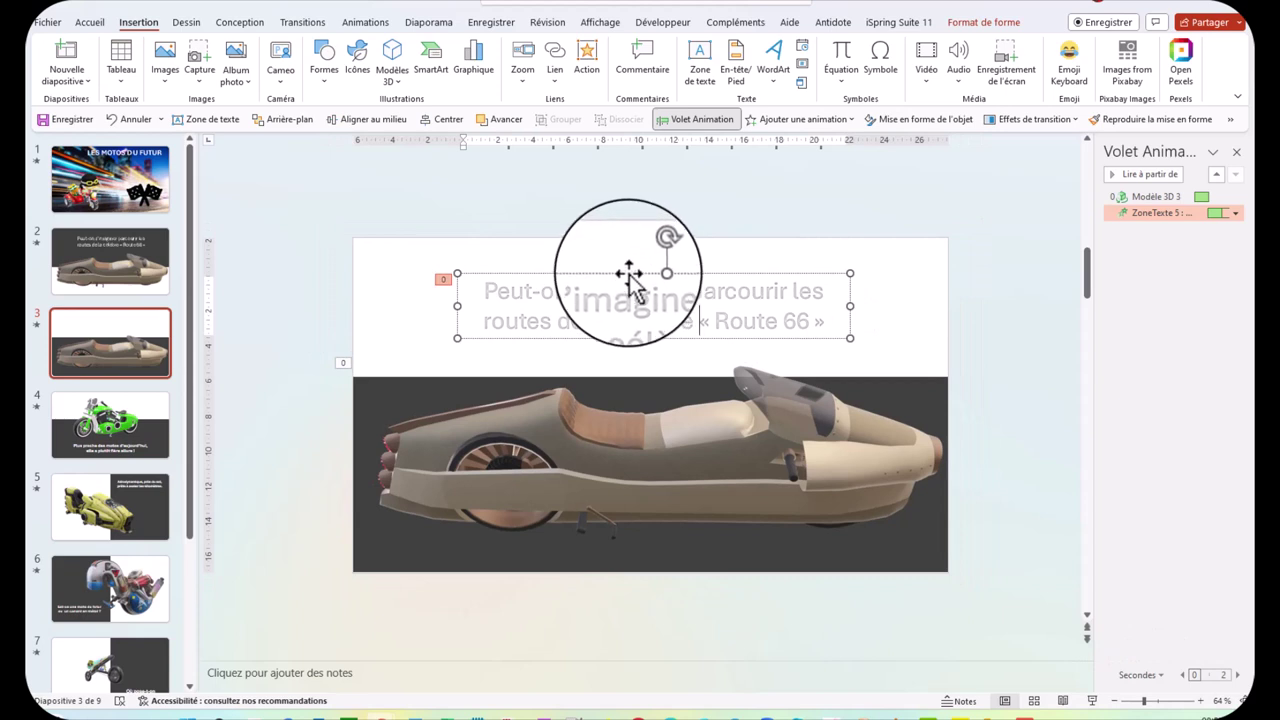
{"action": "left_click_drag", "start_coordinate": [622, 280], "coordinate": [623, 149]}
{"action": "key", "text": "Escape"}
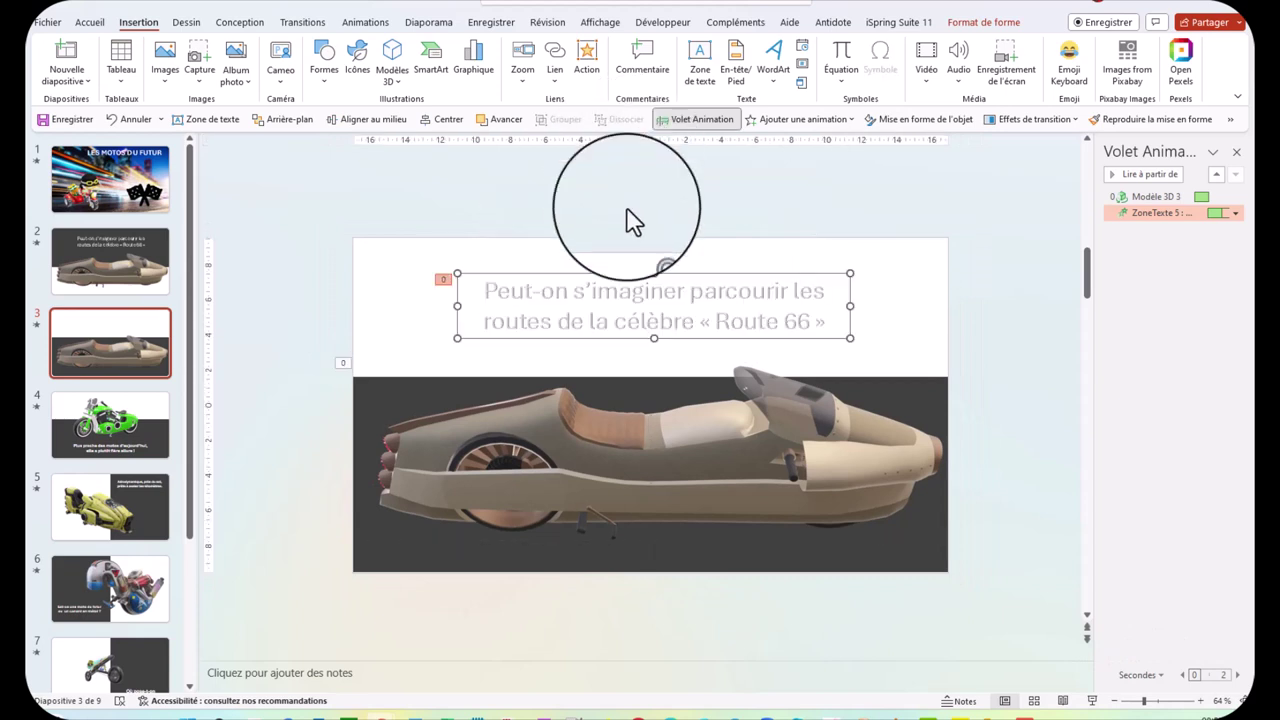
{"action": "left_click_drag", "start_coordinate": [686, 320], "coordinate": [654, 177]}
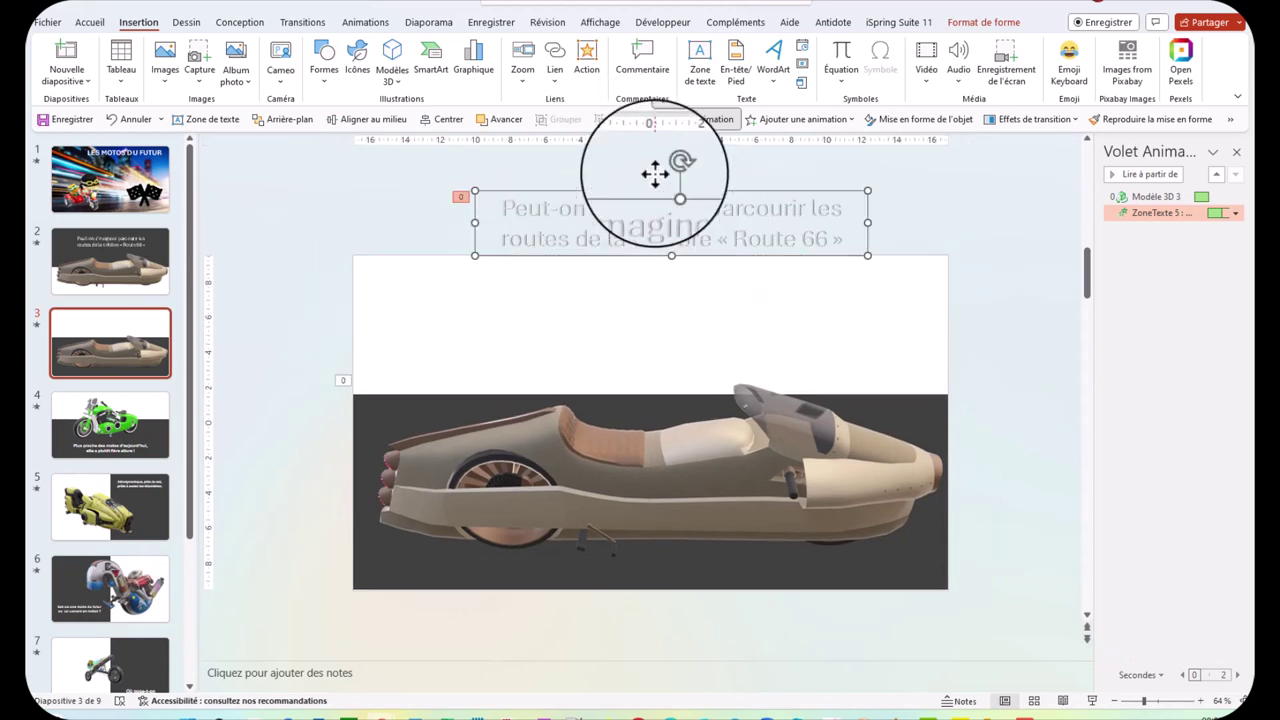
Add a text box on slide 3 with slide 4's caption pasted in, centred horizontally.
{"action": "left_click", "coordinate": [490, 375]}
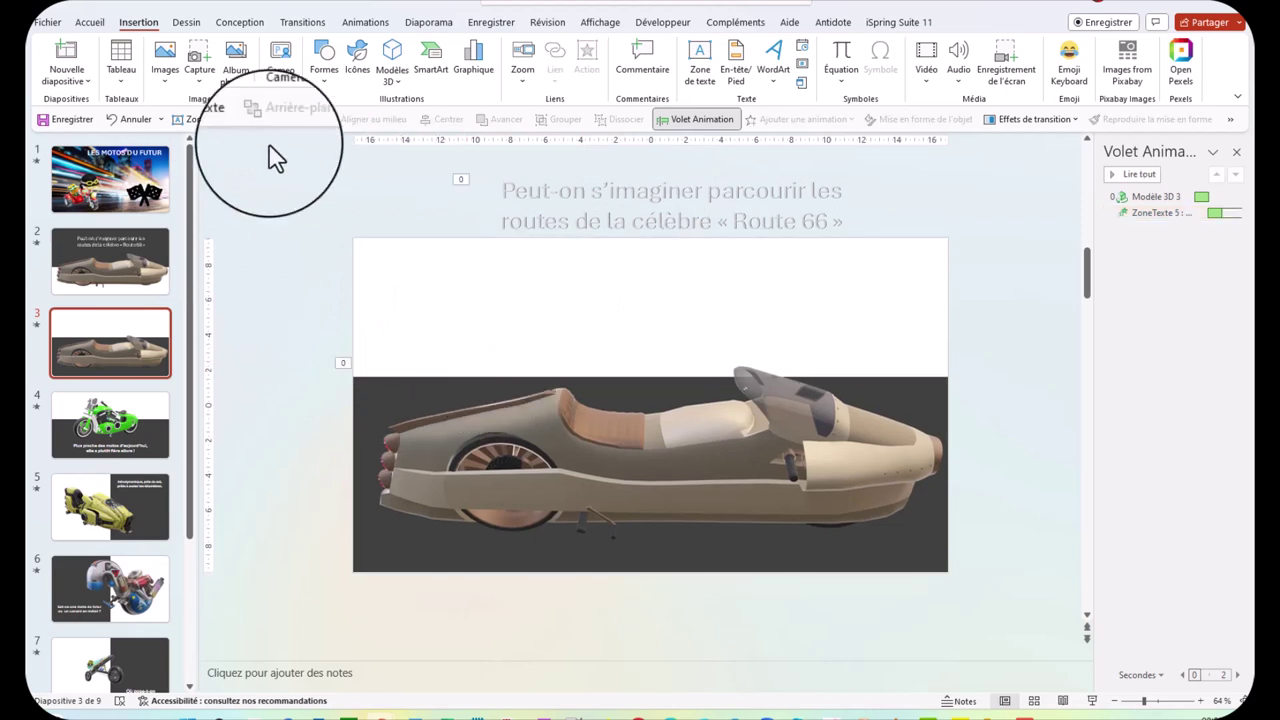
{"action": "left_click", "coordinate": [222, 124]}
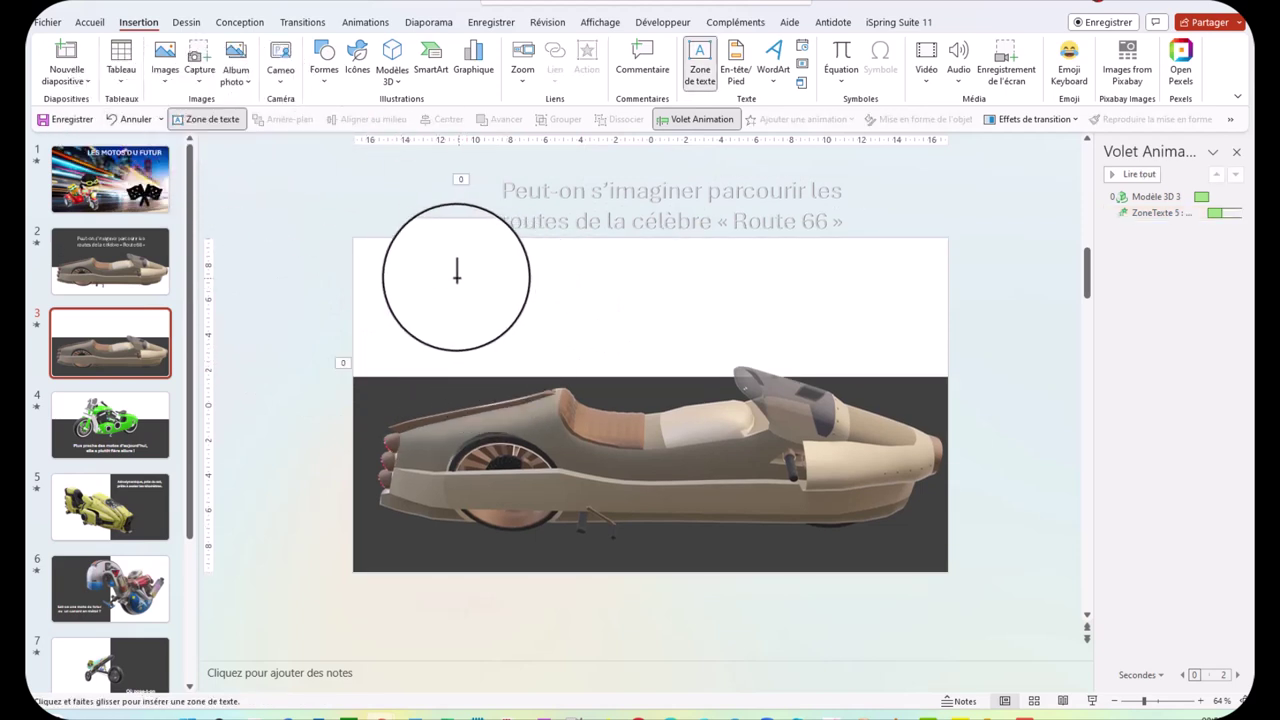
{"action": "left_click_drag", "start_coordinate": [443, 272], "coordinate": [877, 346]}
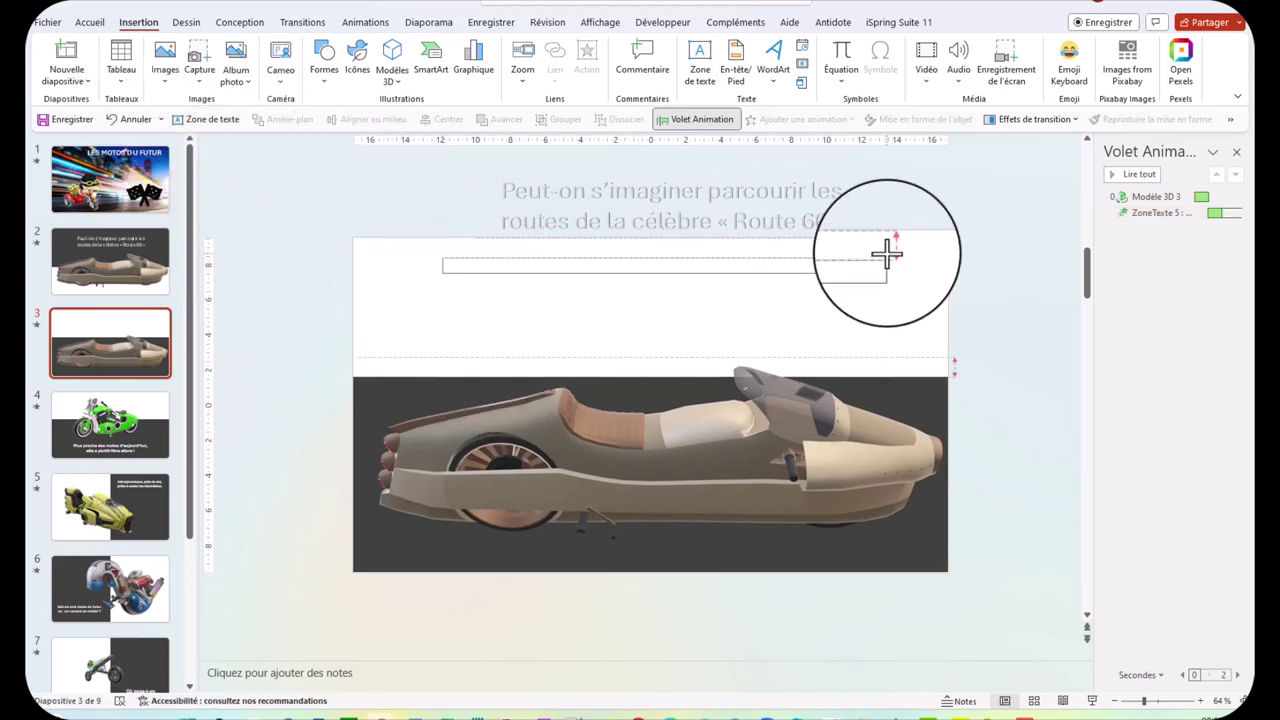
{"action": "left_click", "coordinate": [125, 417]}
{"action": "left_click", "coordinate": [399, 464]}
{"action": "key", "text": "ctrl+c"}
{"action": "key", "text": "Page_Up"}
{"action": "key", "text": "ctrl+v"}
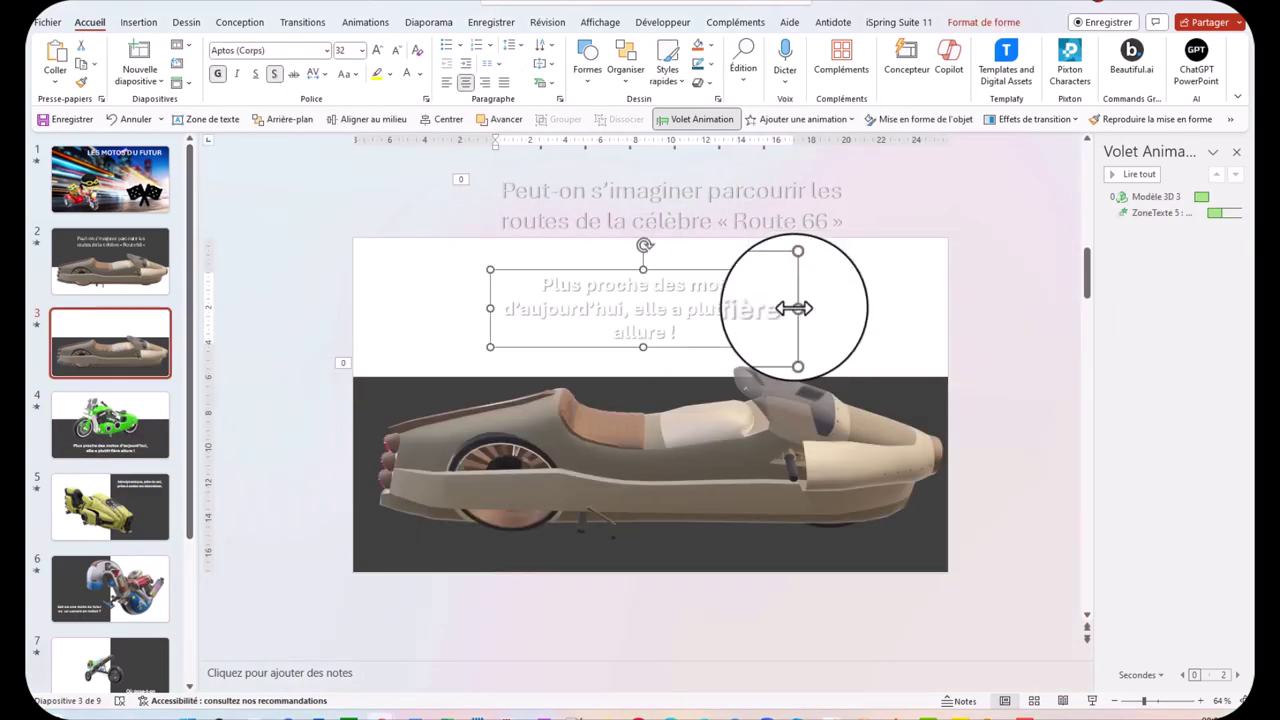
{"action": "left_click", "coordinate": [723, 300]}
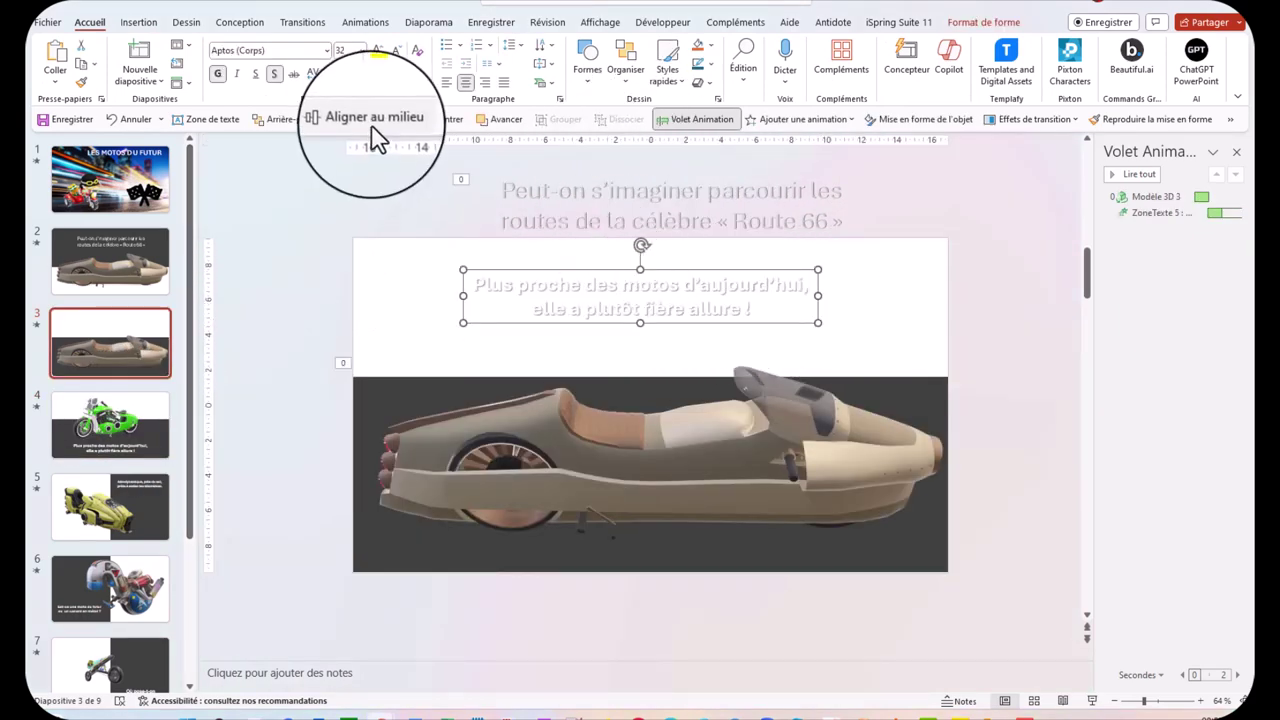
{"action": "left_click", "coordinate": [450, 121]}
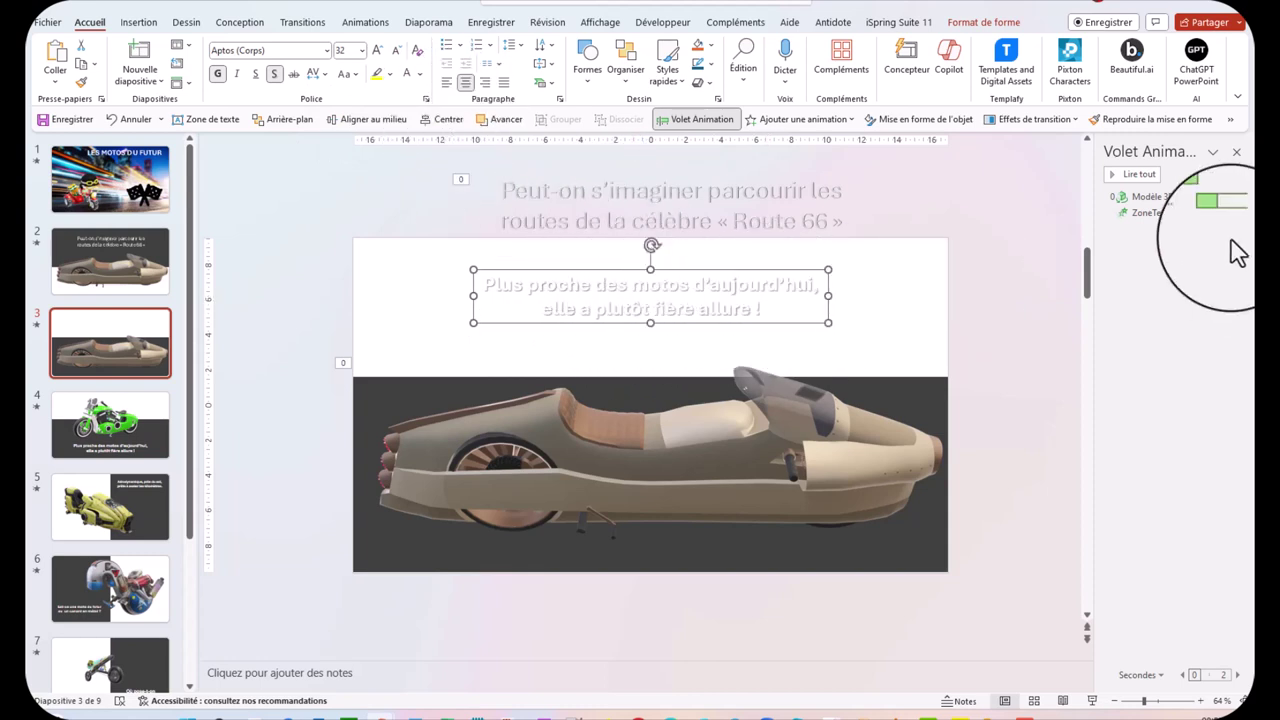
Replace the caption's old animation with an Apparaître entrance animation.
{"action": "left_click", "coordinate": [1175, 211]}
{"action": "left_click", "coordinate": [1236, 214]}
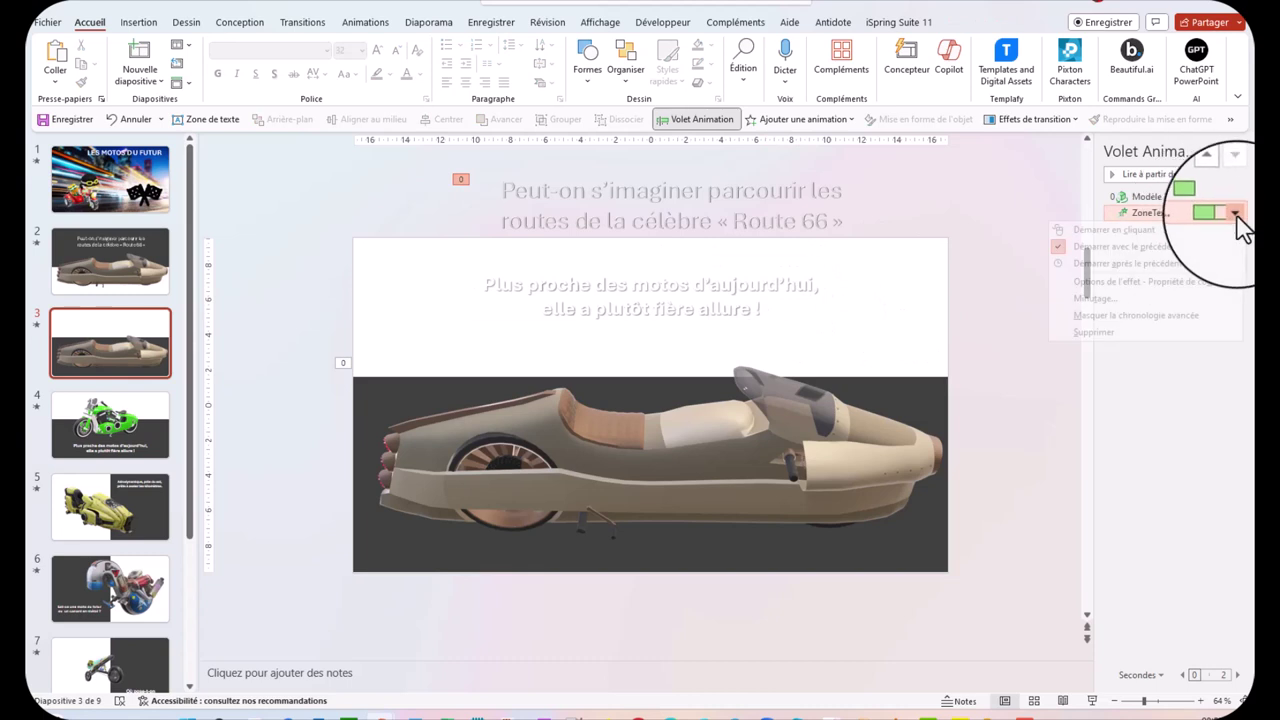
{"action": "left_click", "coordinate": [1100, 335]}
{"action": "left_click", "coordinate": [674, 308]}
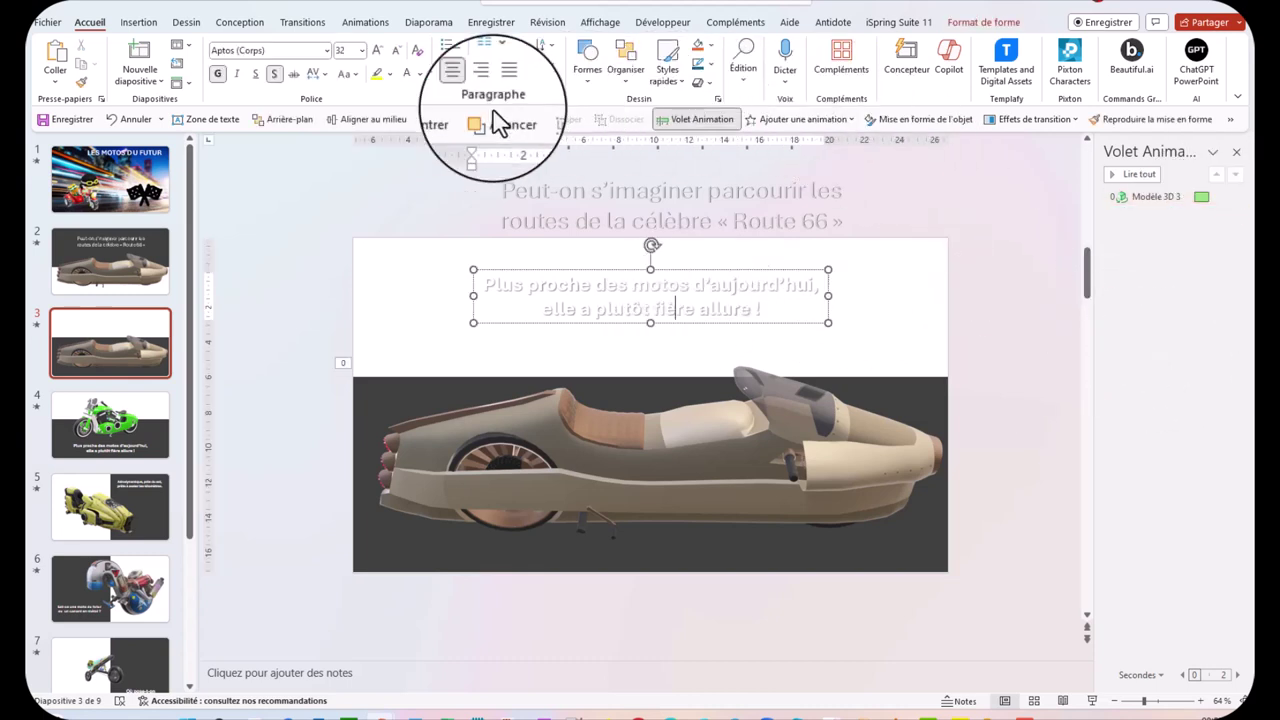
{"action": "left_click", "coordinate": [795, 122]}
{"action": "left_click", "coordinate": [766, 175]}
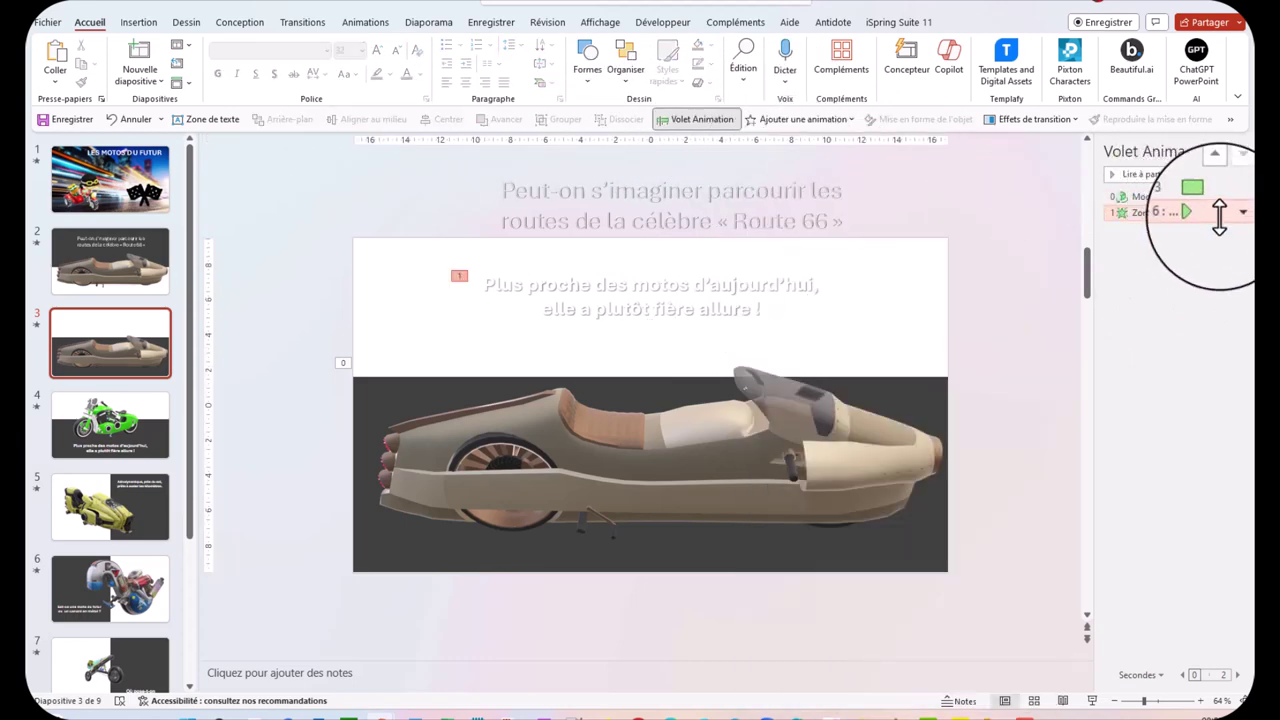
Set Apparaître to animate Par lettre, Avec la précédente, with a 0,5 s delay.
{"action": "left_click", "coordinate": [1240, 213]}
{"action": "left_click", "coordinate": [1125, 266]}
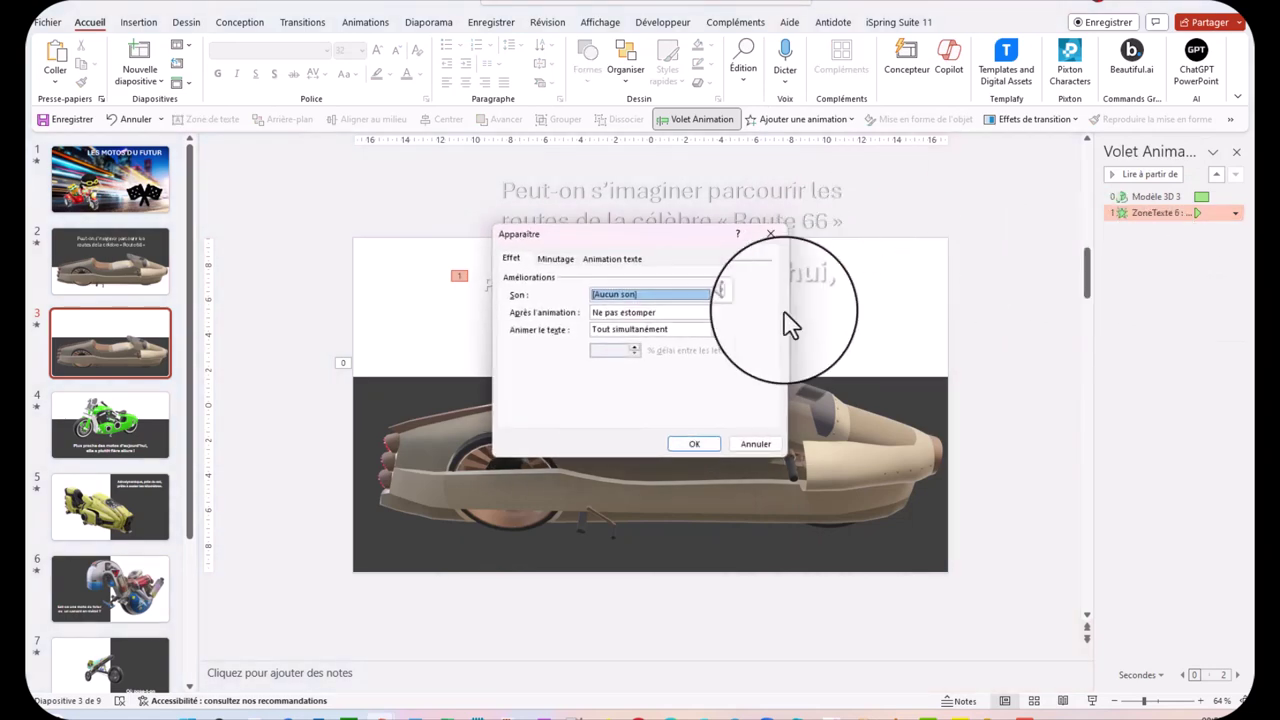
{"action": "left_click", "coordinate": [716, 330]}
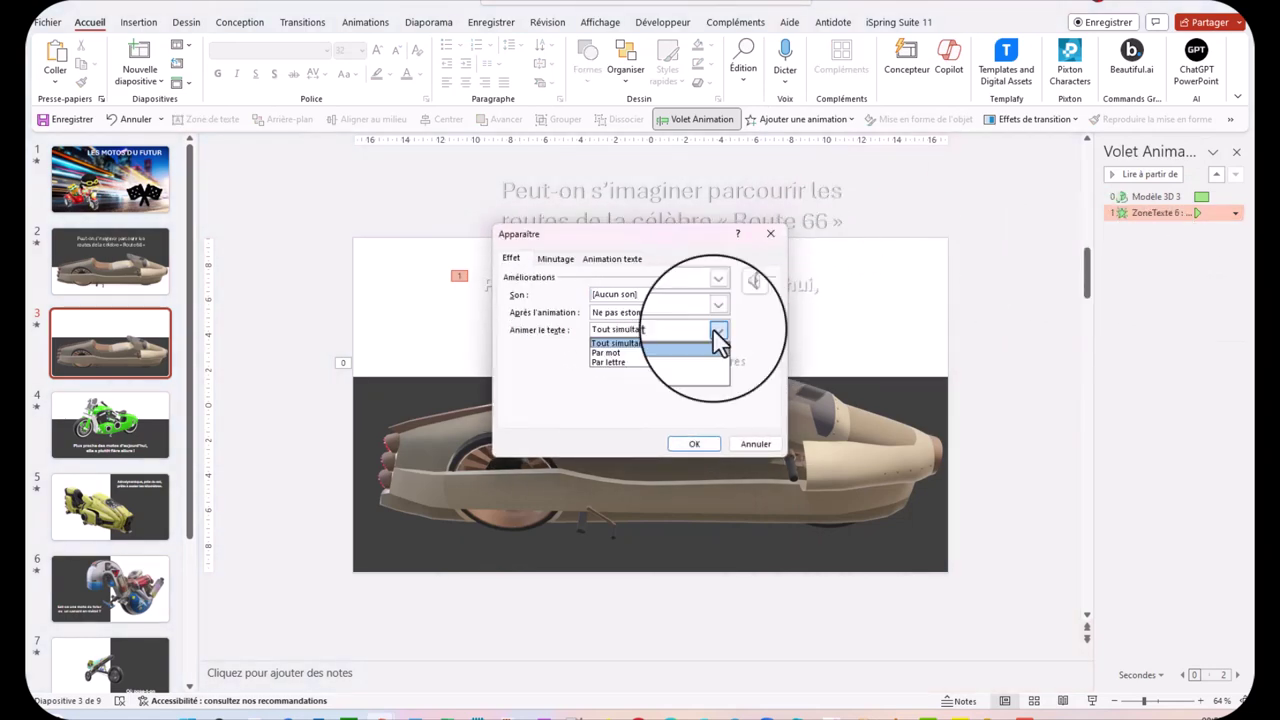
{"action": "left_click", "coordinate": [612, 362]}
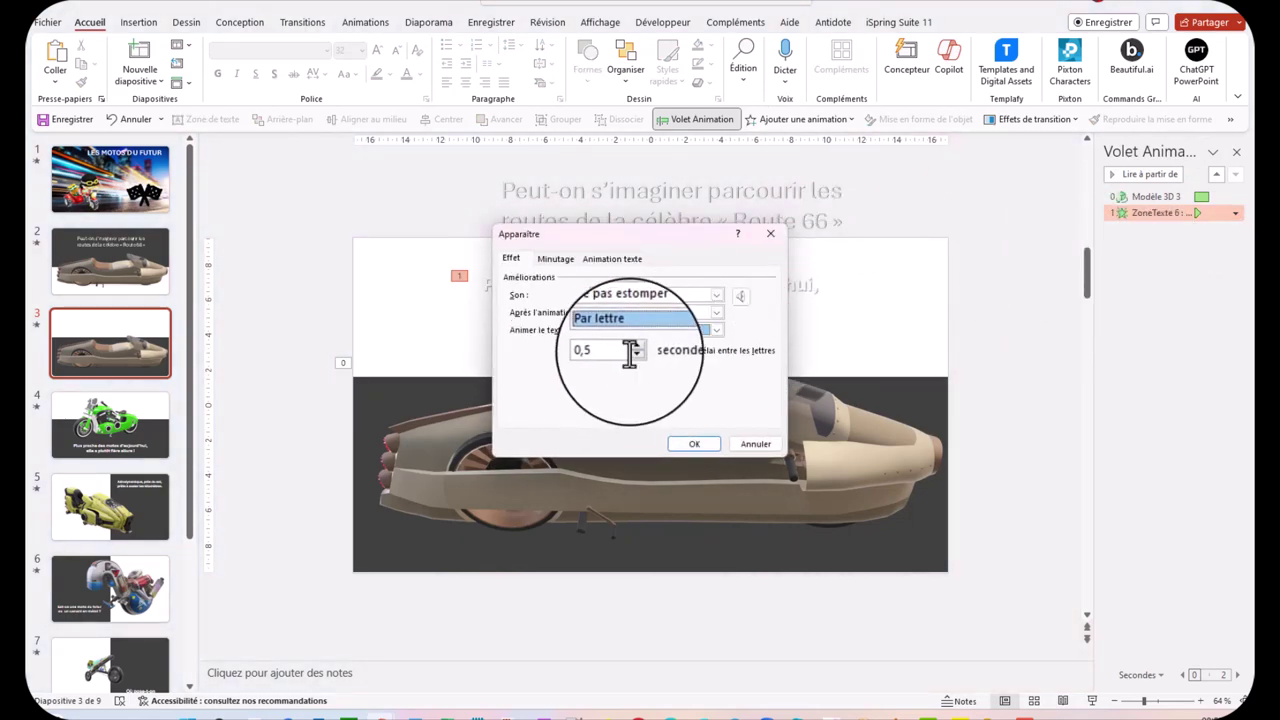
{"action": "left_click", "coordinate": [557, 262]}
{"action": "left_click", "coordinate": [677, 281]}
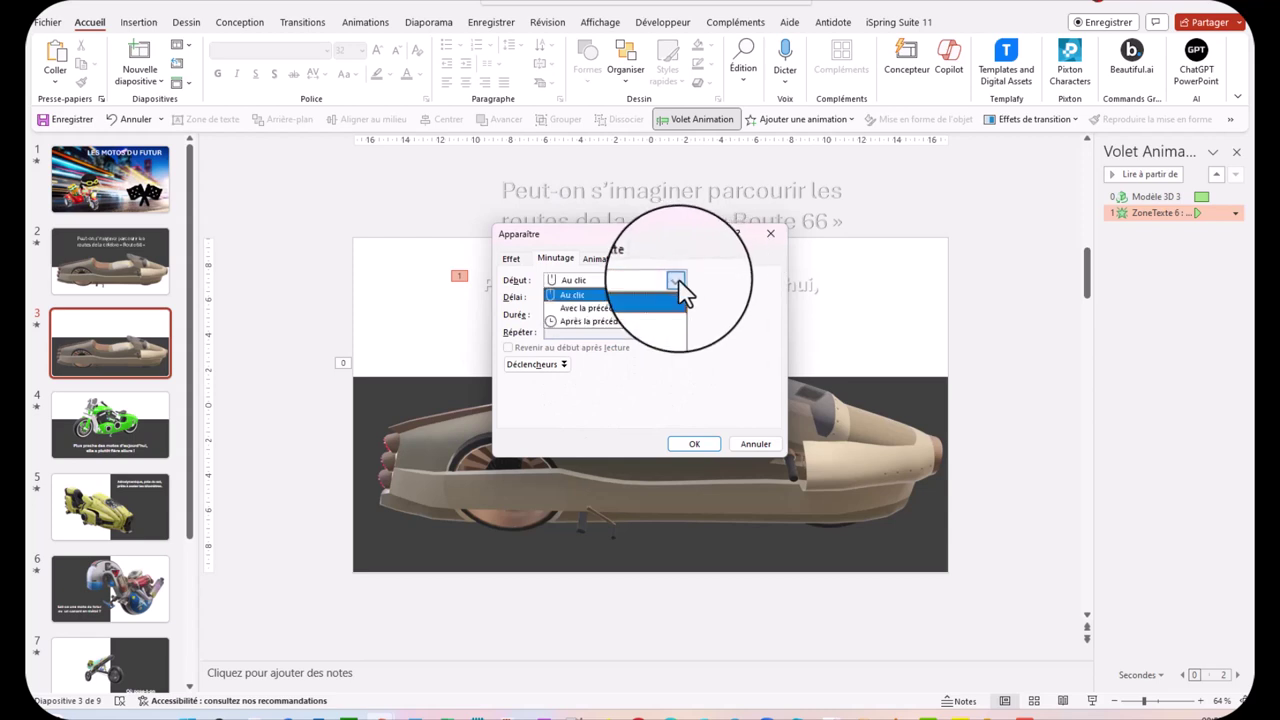
{"action": "left_click", "coordinate": [612, 308]}
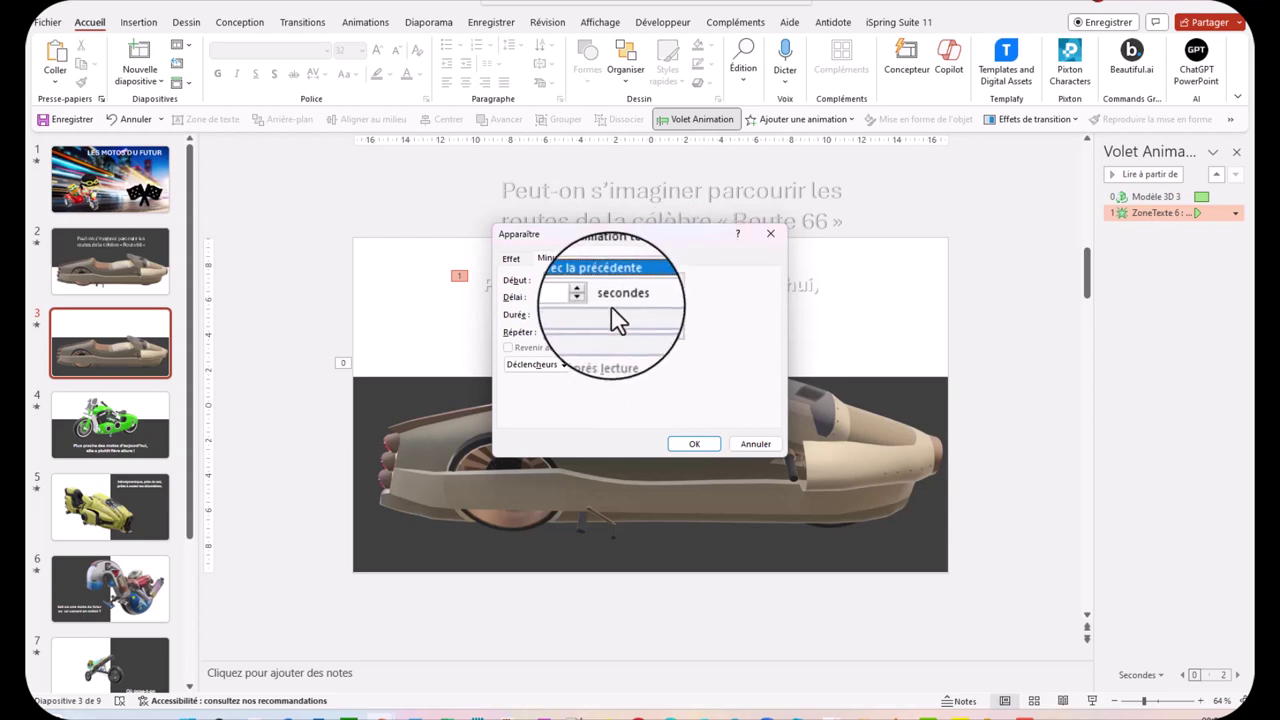
{"action": "left_click", "coordinate": [590, 295]}
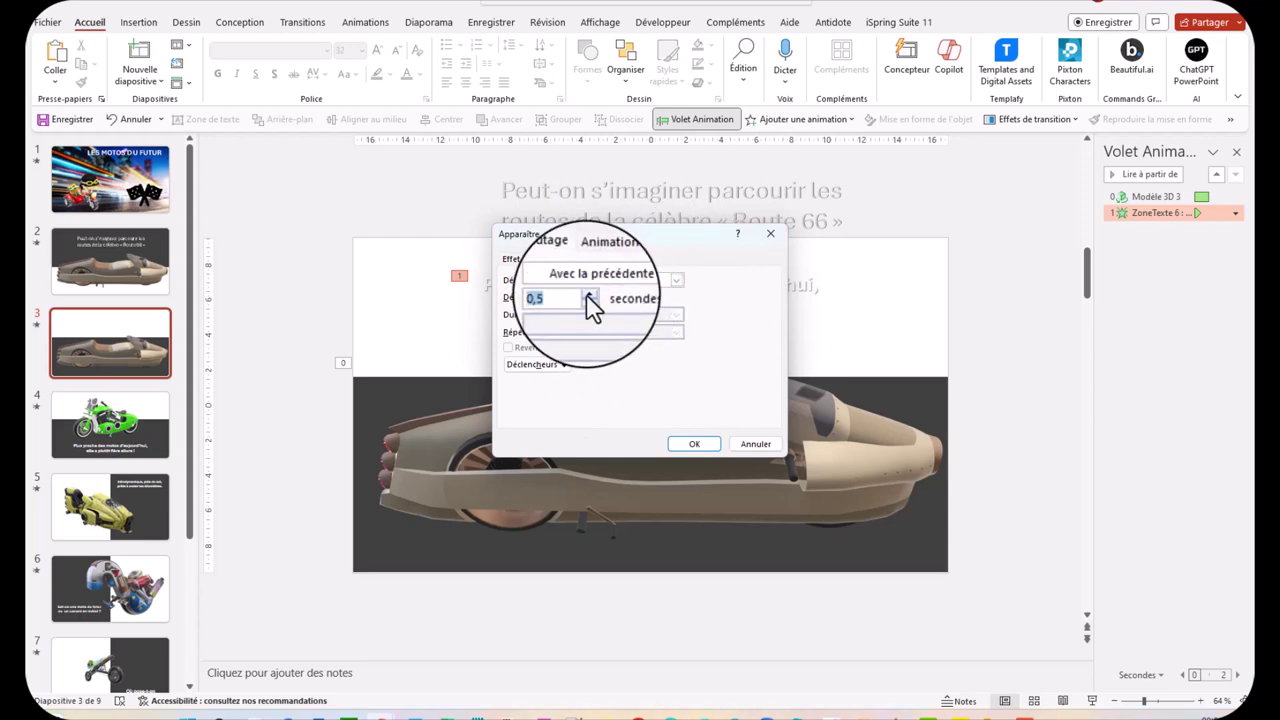
{"action": "left_click", "coordinate": [694, 446]}
{"action": "left_click", "coordinate": [737, 473]}
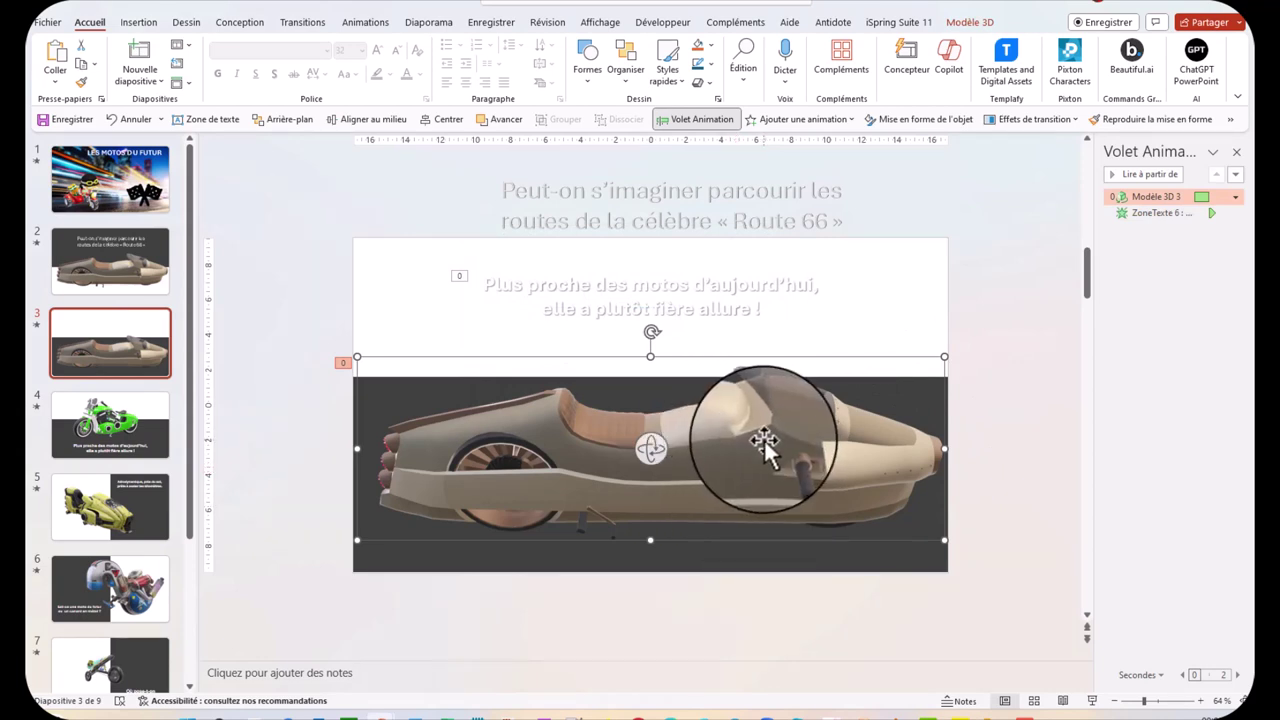
Delete the 3D car and paste slide 4's green 3D motorcycle onto slide 3.
{"action": "key", "text": "Delete"}
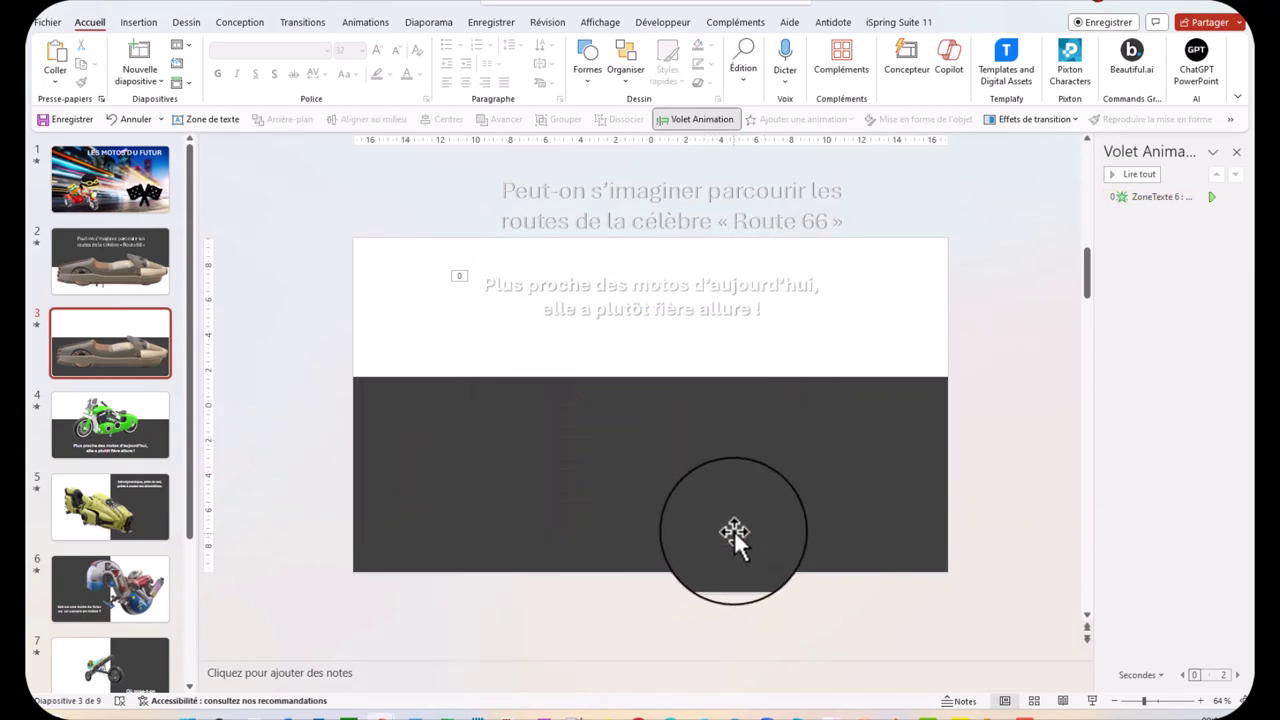
{"action": "left_click", "coordinate": [105, 423]}
{"action": "left_click", "coordinate": [665, 410]}
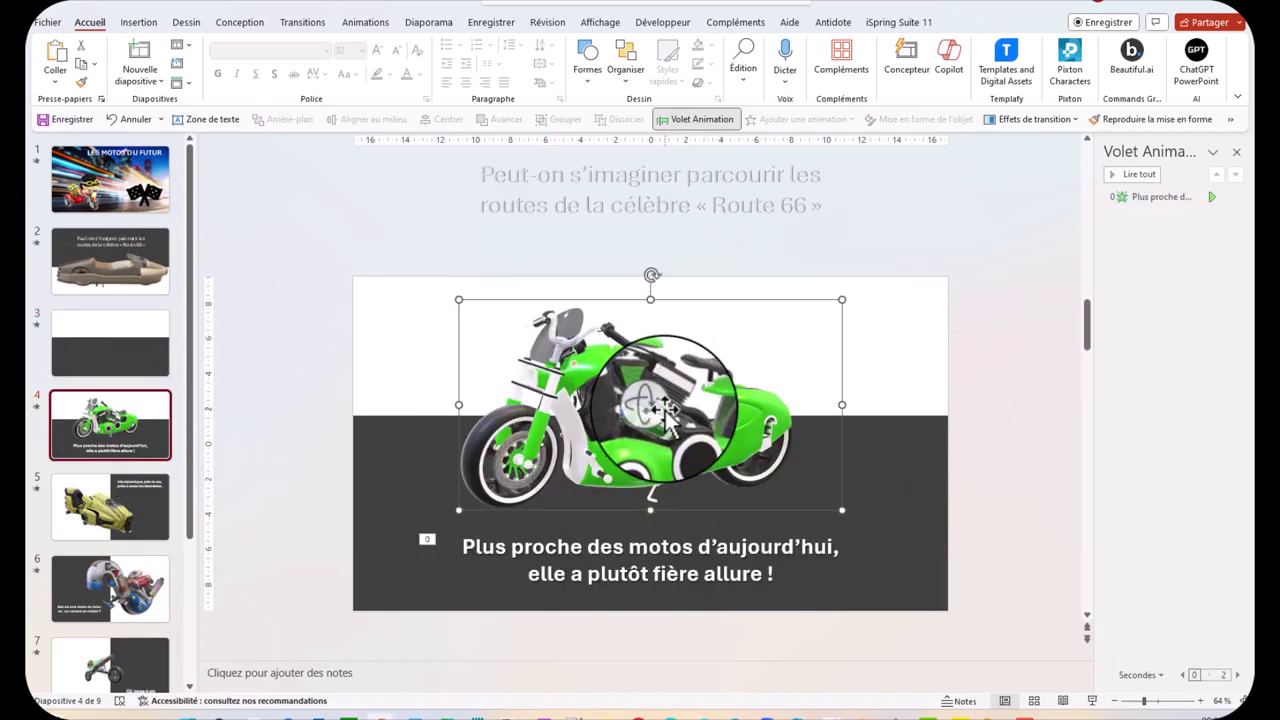
{"action": "right_click", "coordinate": [665, 409]}
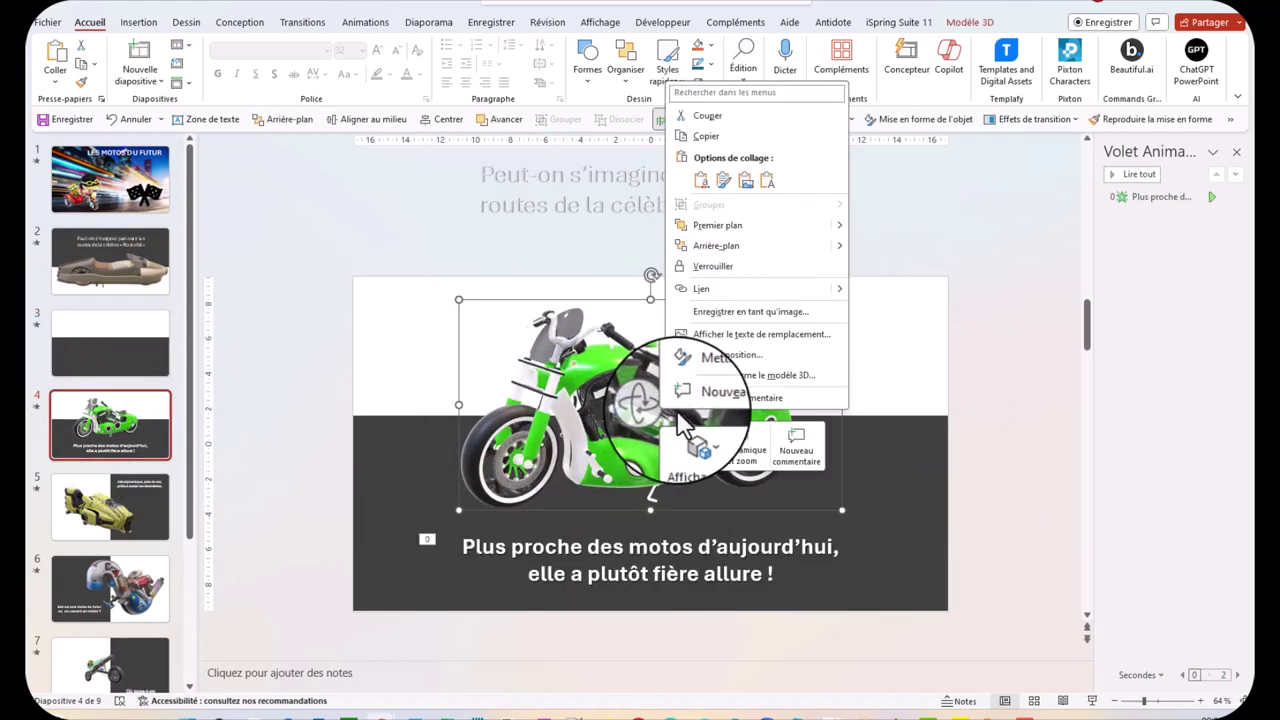
{"action": "left_click", "coordinate": [113, 390]}
{"action": "left_click", "coordinate": [120, 362]}
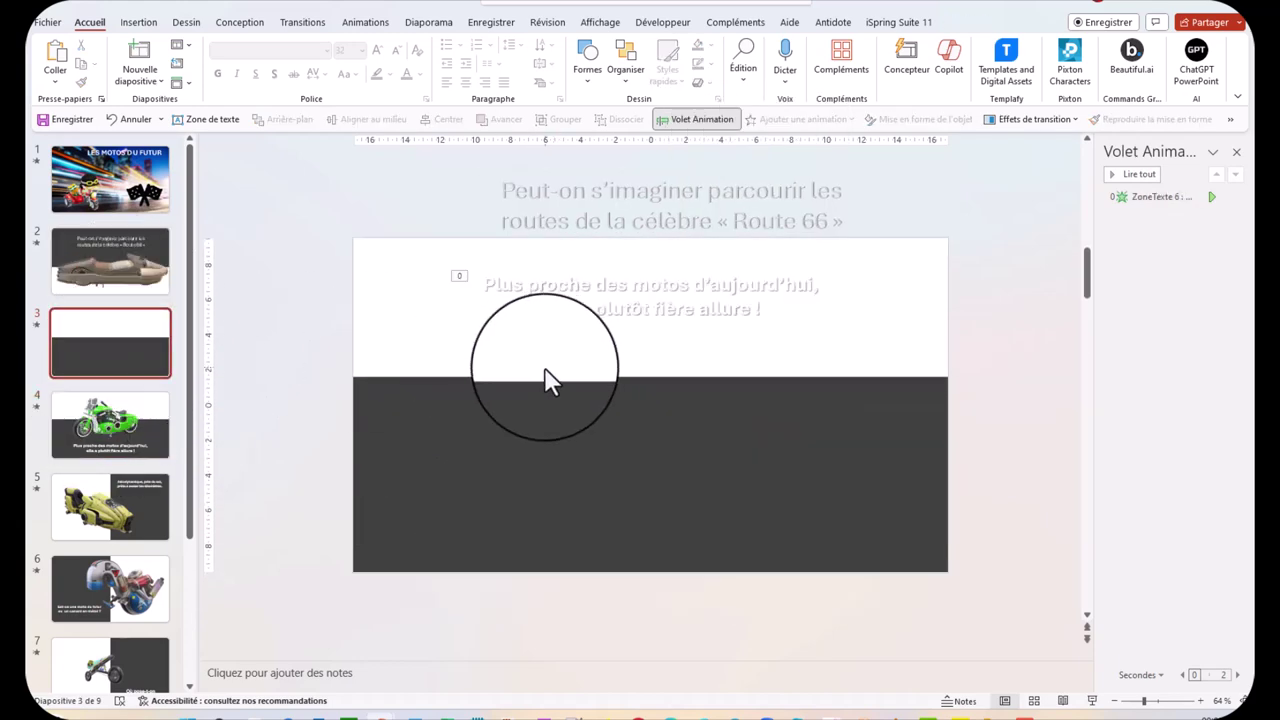
{"action": "key", "text": "ctrl+v"}
Move the caption onto the dark band and centre both the motorcycle and the caption.
{"action": "left_click", "coordinate": [591, 277]}
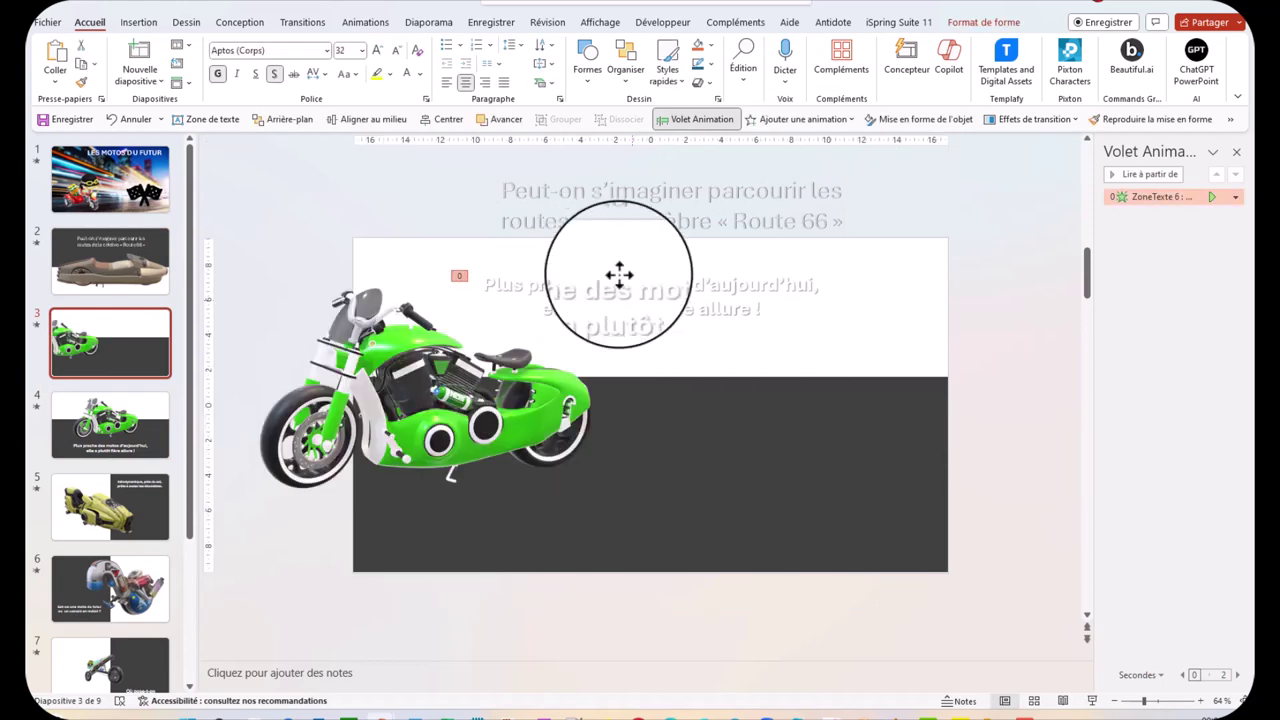
{"action": "mouse_move", "coordinate": [617, 277]}
{"action": "left_mouse_down"}
{"action": "mouse_move", "coordinate": [676, 378]}
{"action": "mouse_move", "coordinate": [640, 475]}
{"action": "left_mouse_up"}
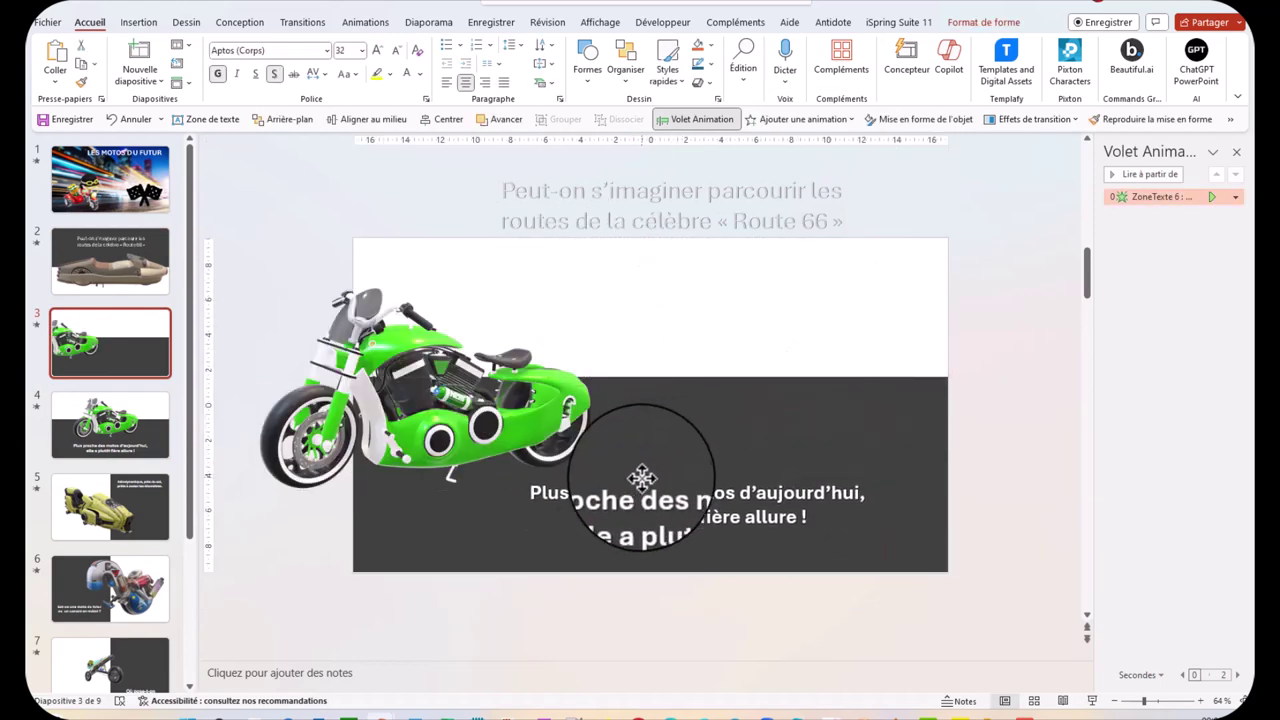
{"action": "left_click_drag", "start_coordinate": [386, 355], "coordinate": [651, 314]}
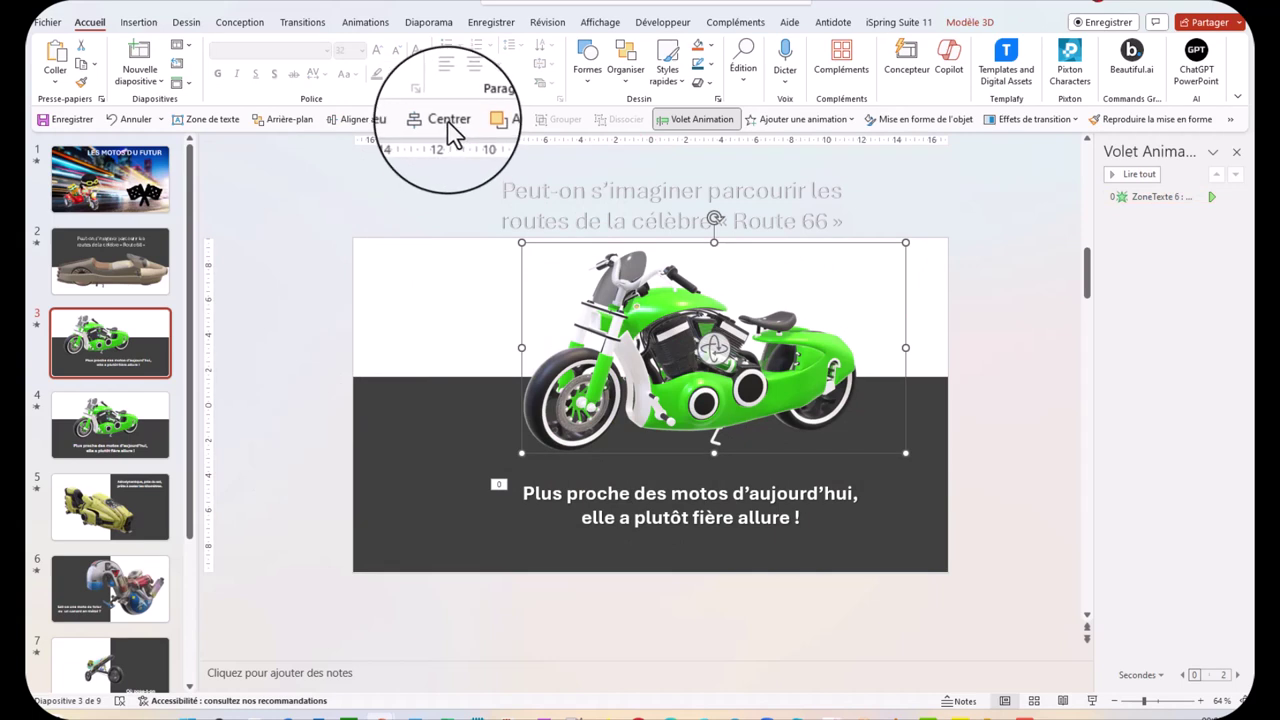
{"action": "left_click", "coordinate": [658, 500]}
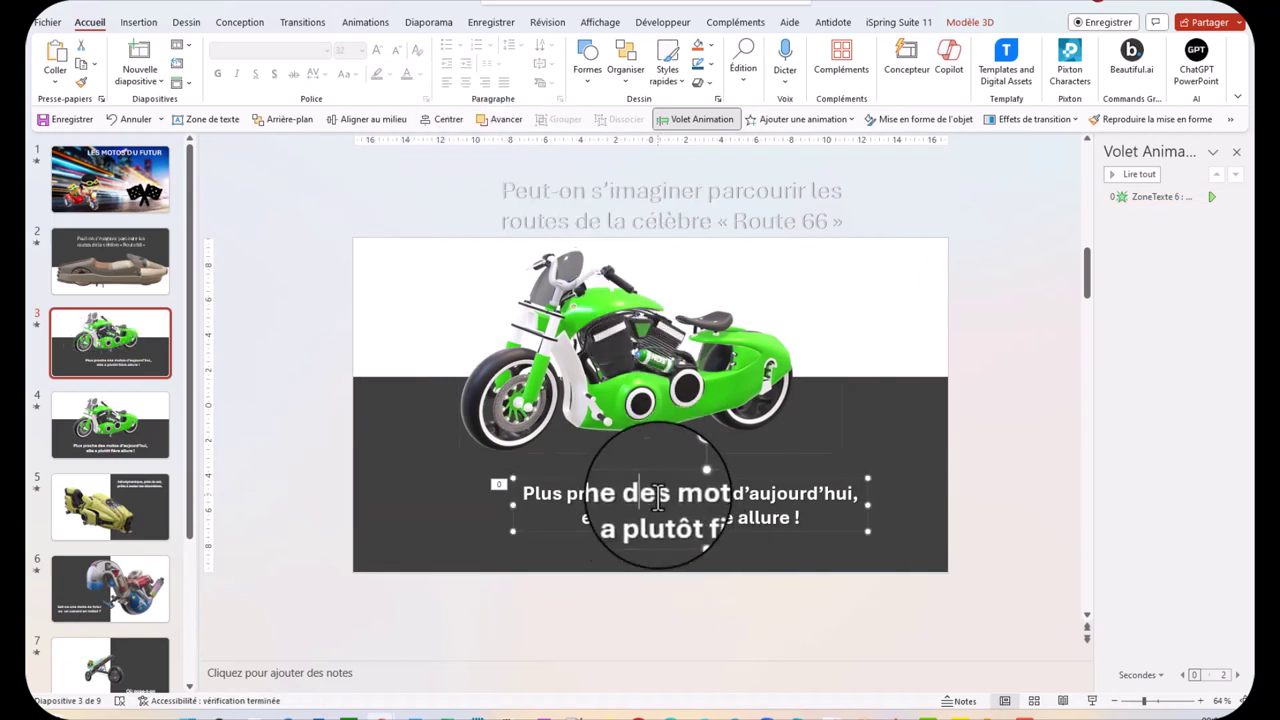
{"action": "left_click", "coordinate": [452, 121]}
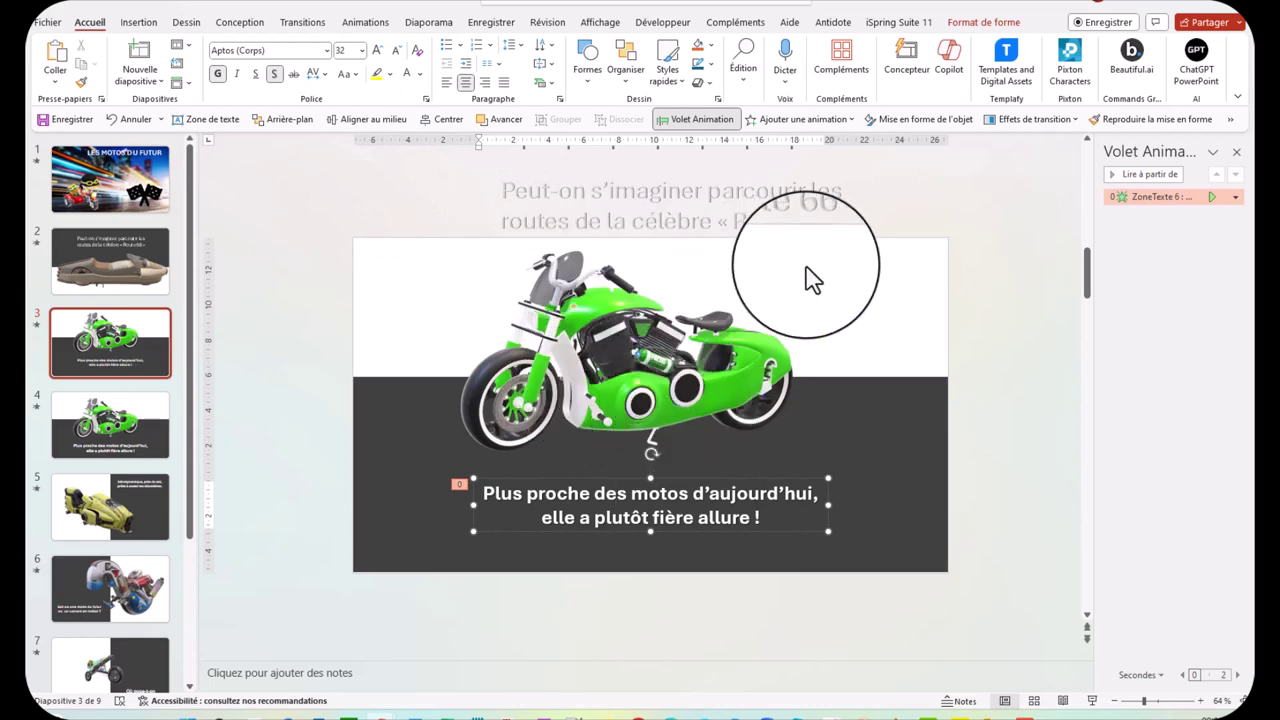
{"action": "left_click", "coordinate": [1000, 288]}
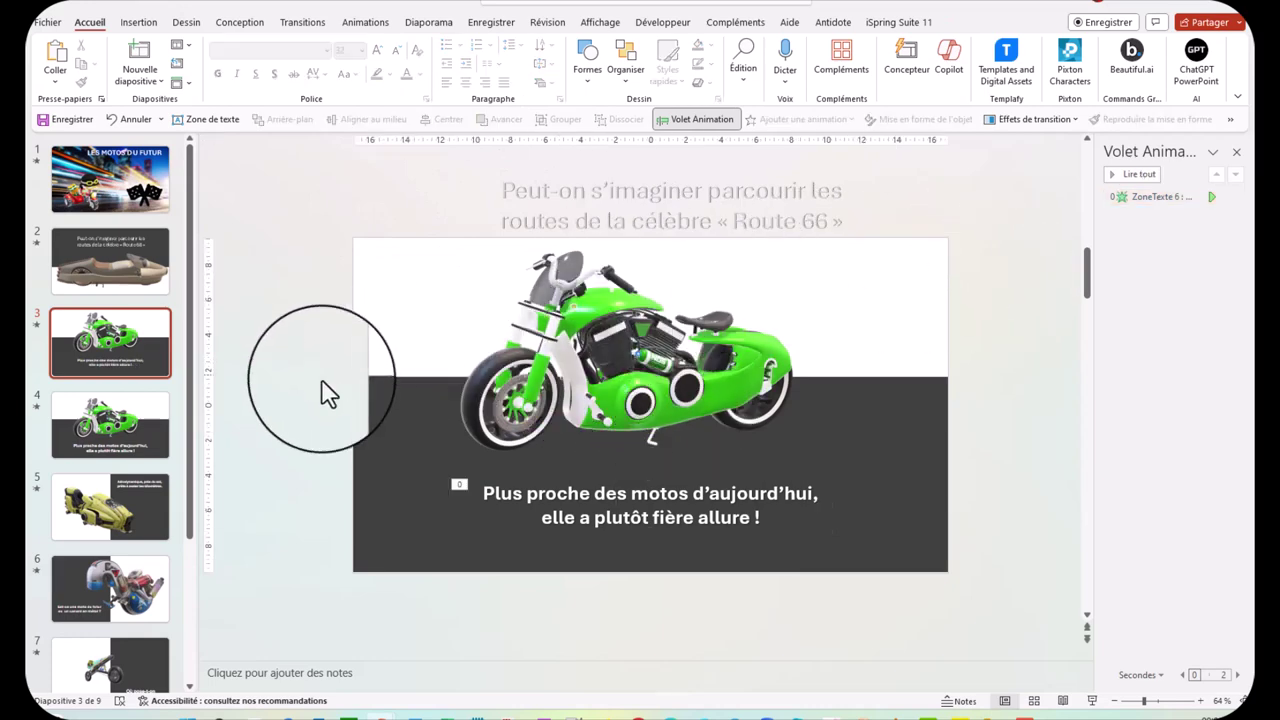
{"action": "left_click", "coordinate": [112, 351]}
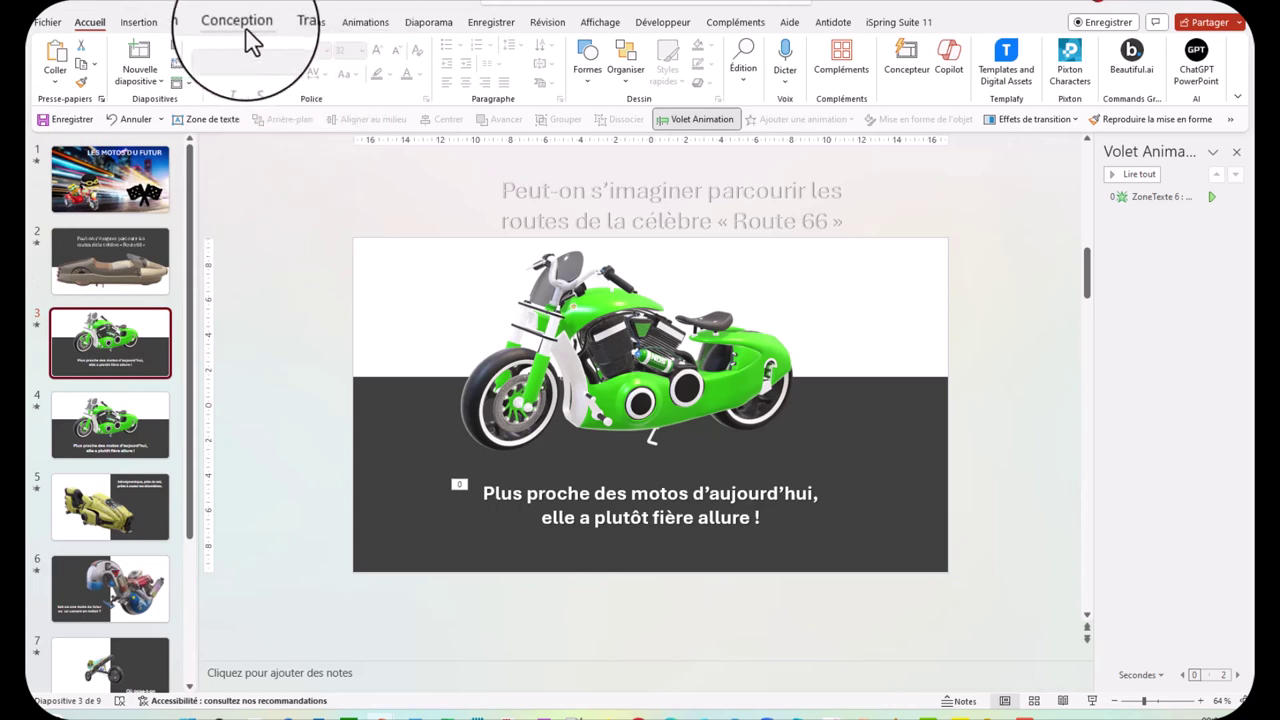
Apply the Morphose transition to slide 3, then return to slide 2.
{"action": "left_click", "coordinate": [299, 28]}
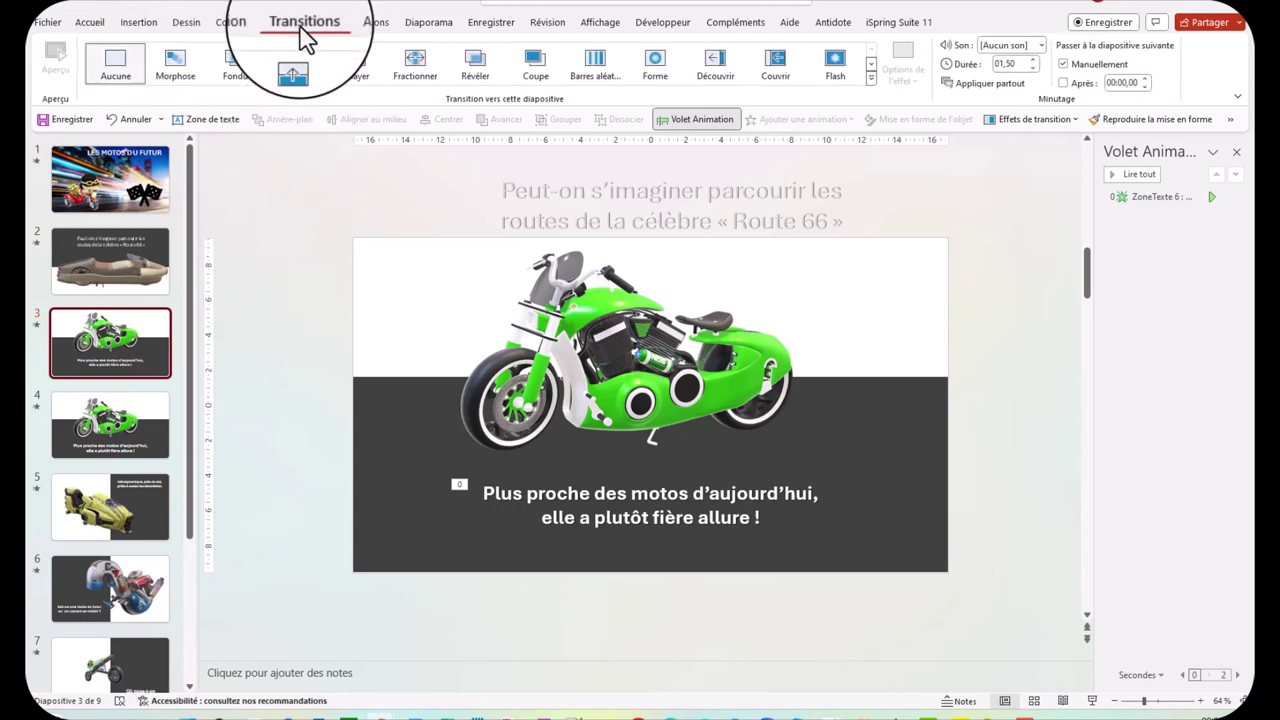
{"action": "left_click", "coordinate": [175, 57]}
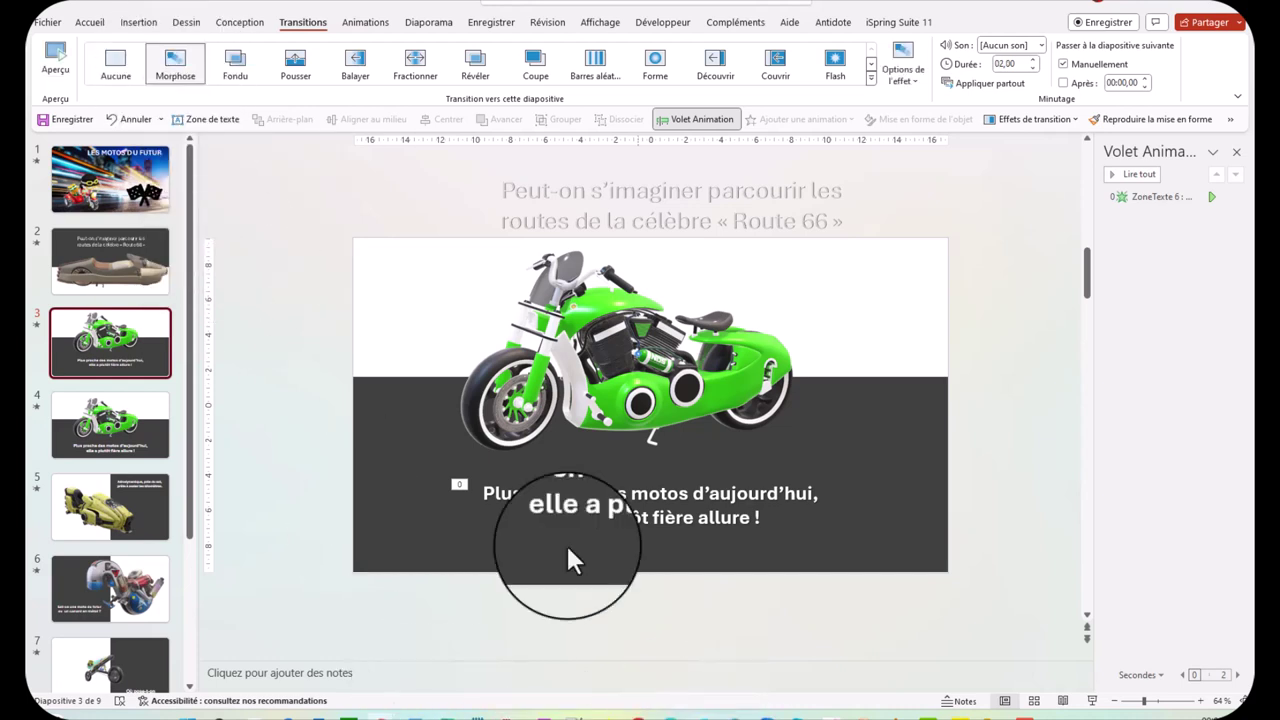
{"action": "left_click", "coordinate": [96, 265]}
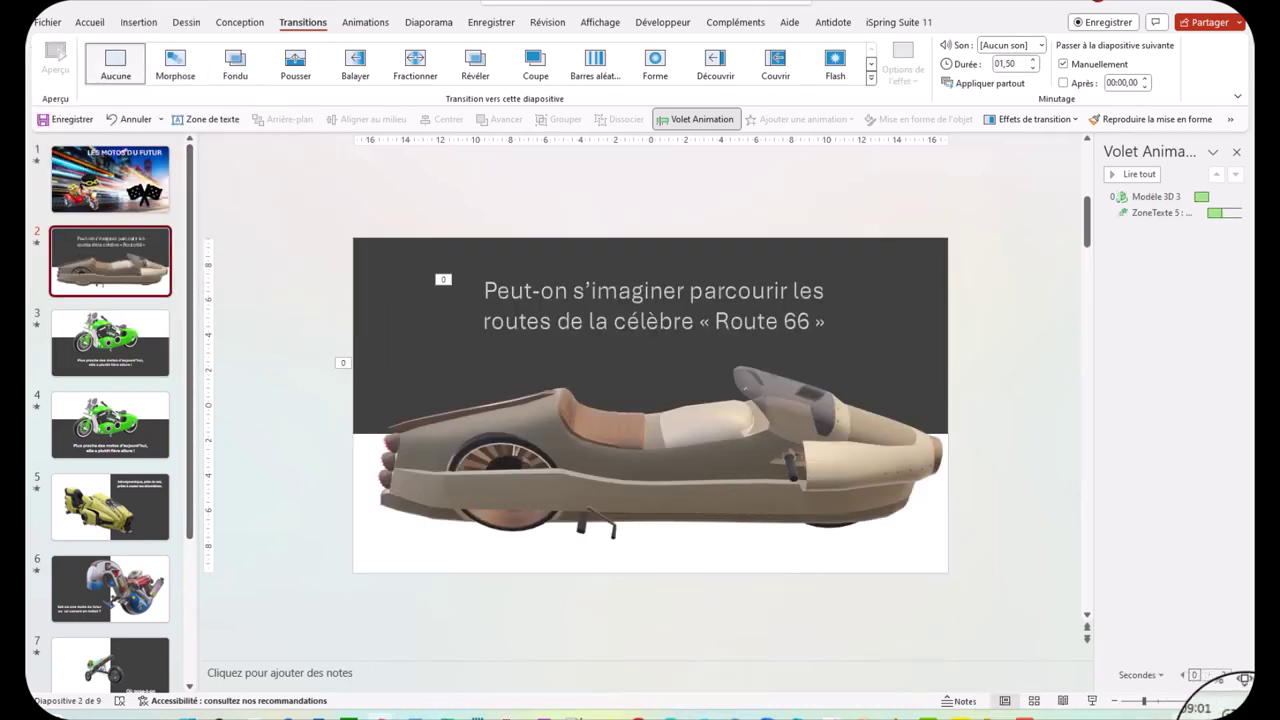
Start the slideshow from slide 2 to preview the Morphose transitions and caption animations.
{"action": "left_click", "coordinate": [1092, 700]}
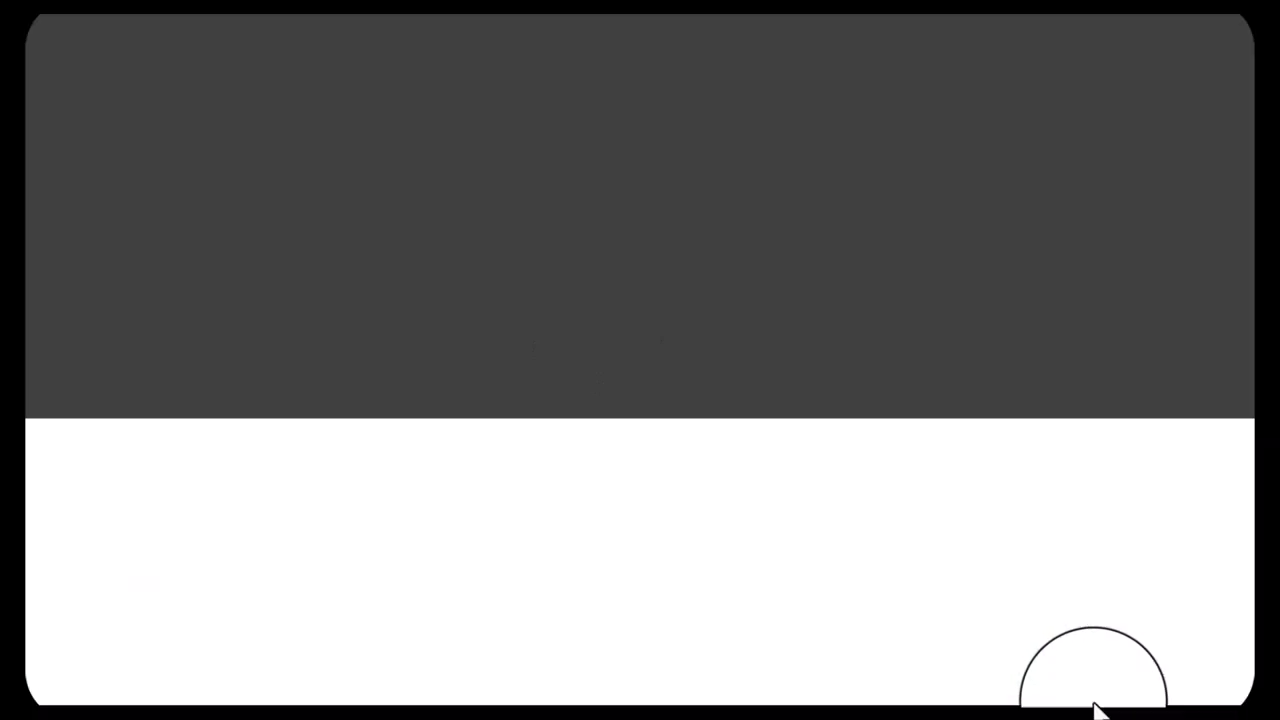